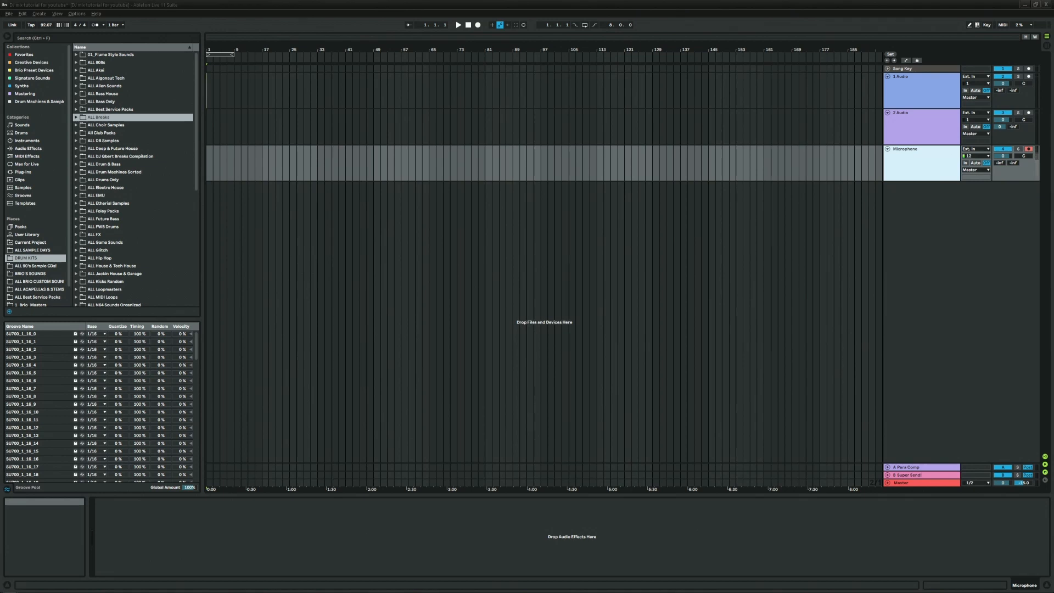
- Add the house and drum & bass songs from rekordbox to the two audio tracks, renaming the tracks House Song 127 and DnB Song 174
drag(1053, 190, 790, 232)
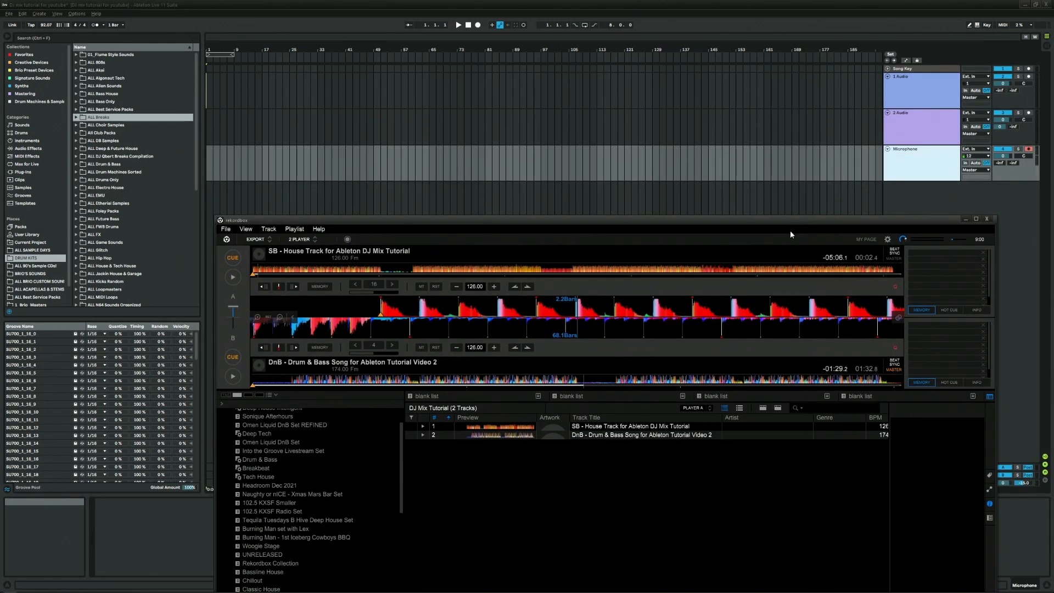
drag(623, 430, 206, 84)
drag(599, 441, 670, 144)
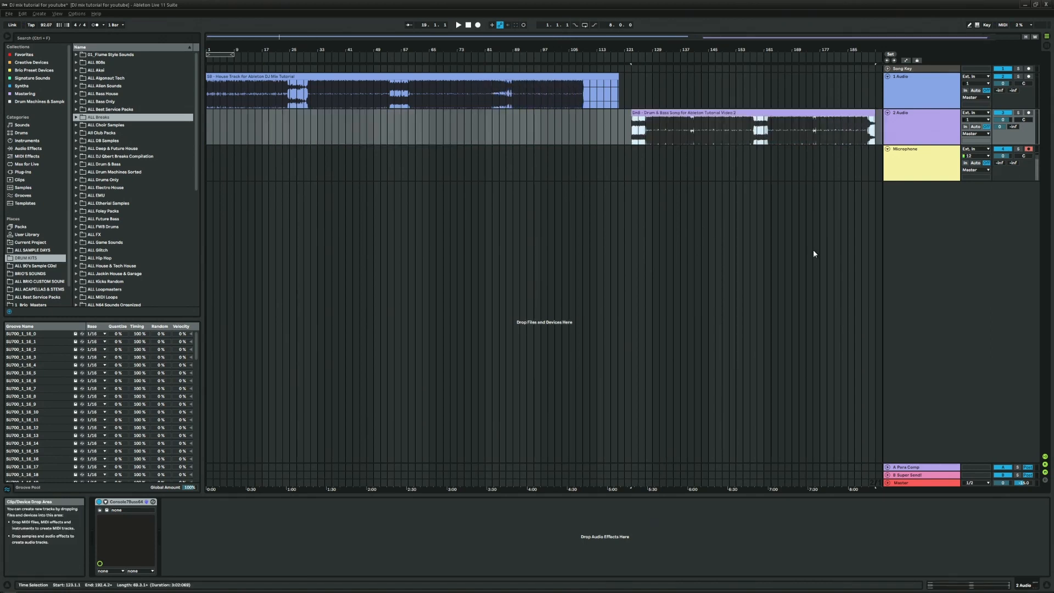
click(916, 82)
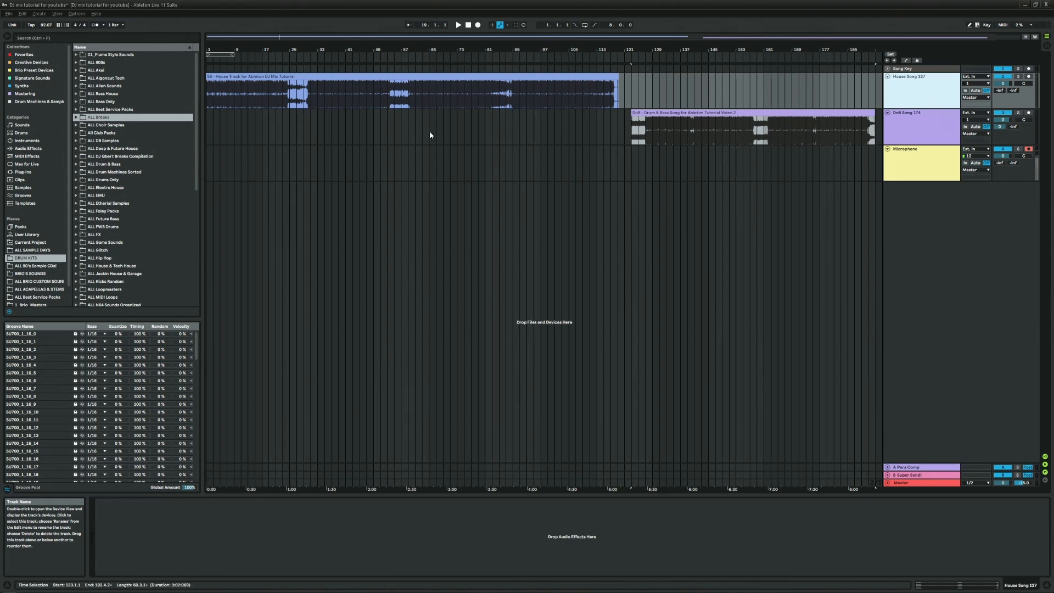
- Set the project tempo to 127 BPM
click(228, 76)
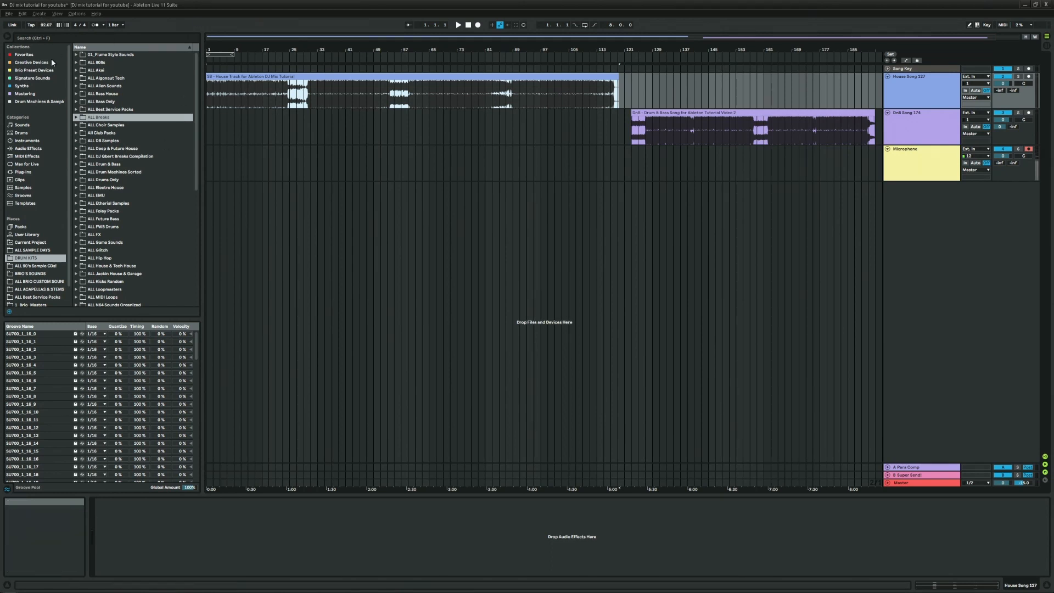
double_click(41, 26)
text(1)
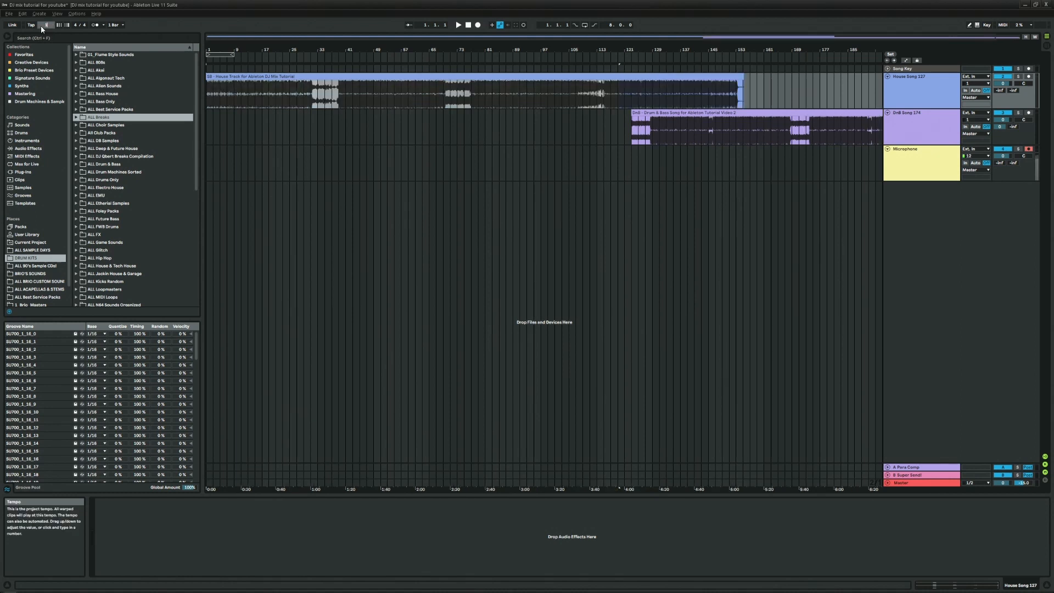
text(27)
key(Return)
- Move the drum & bass clip along its track to about bar 175, past the end of the house clip
double_click(281, 77)
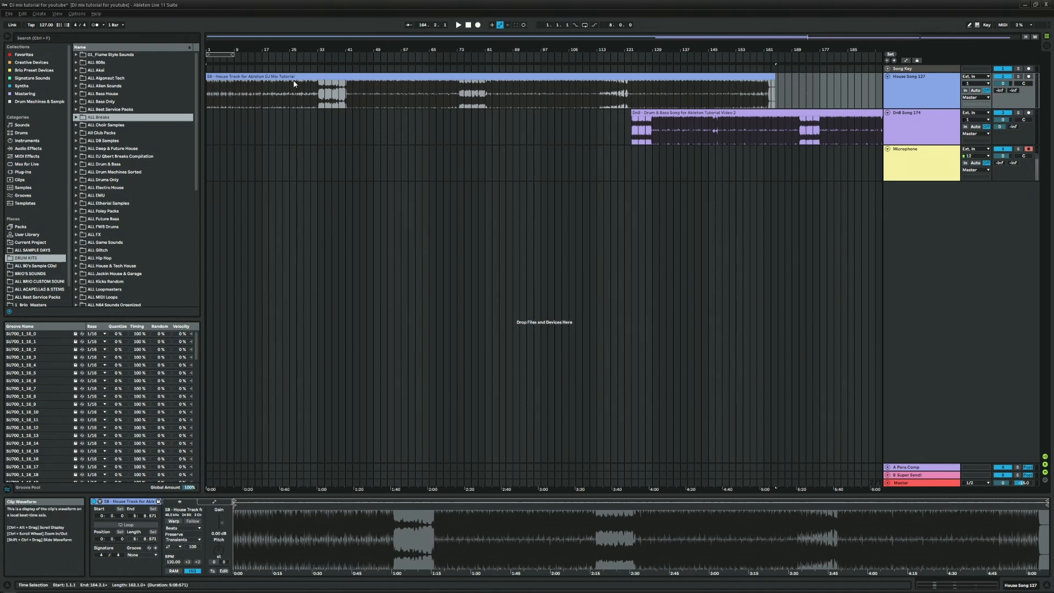
click(452, 89)
click(657, 125)
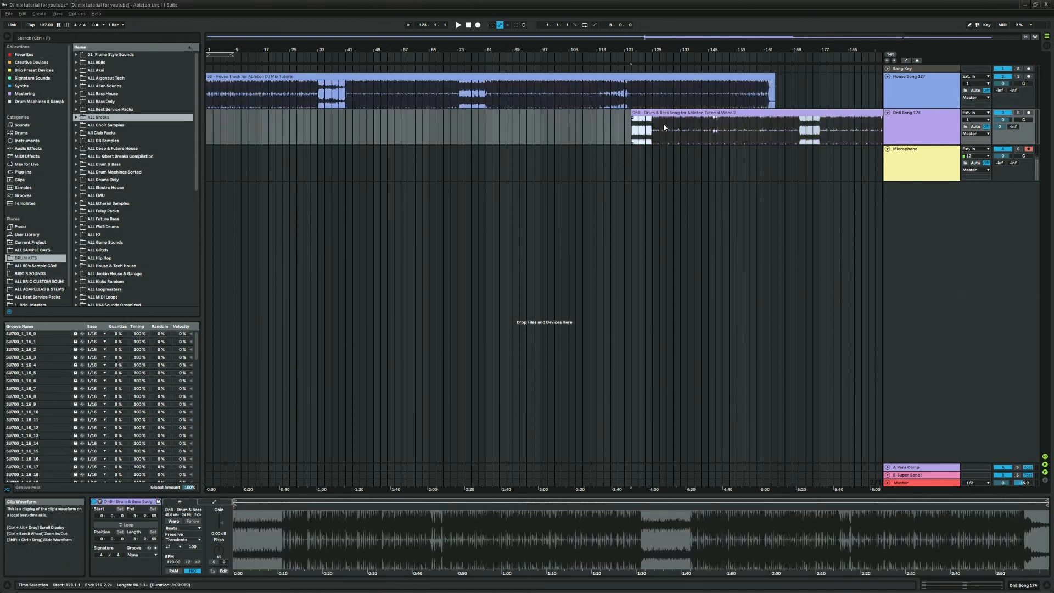
drag(663, 123, 844, 112)
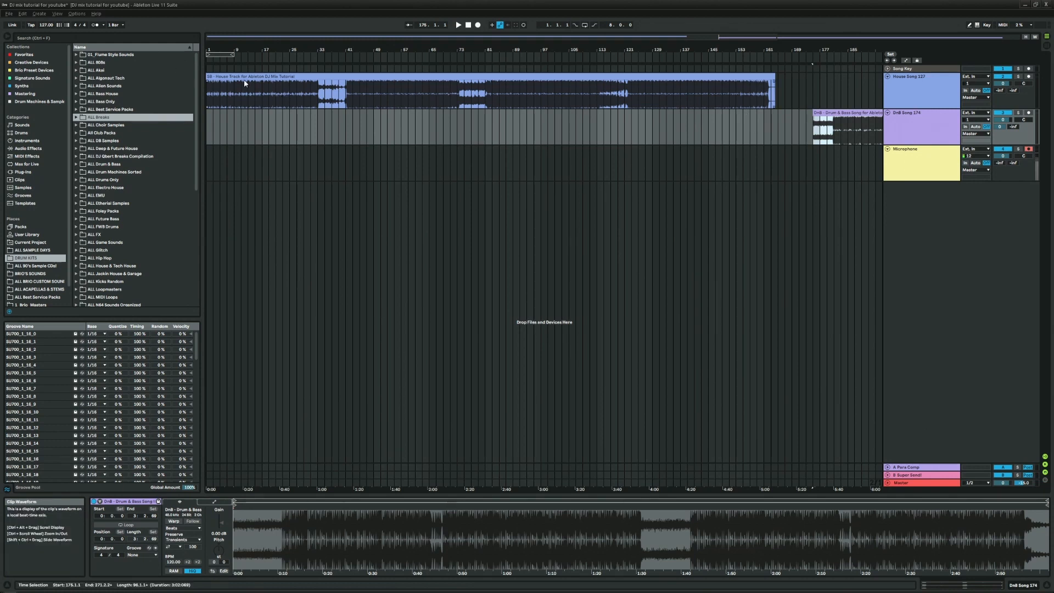
- Turn on Warp for the house track clip
click(228, 77)
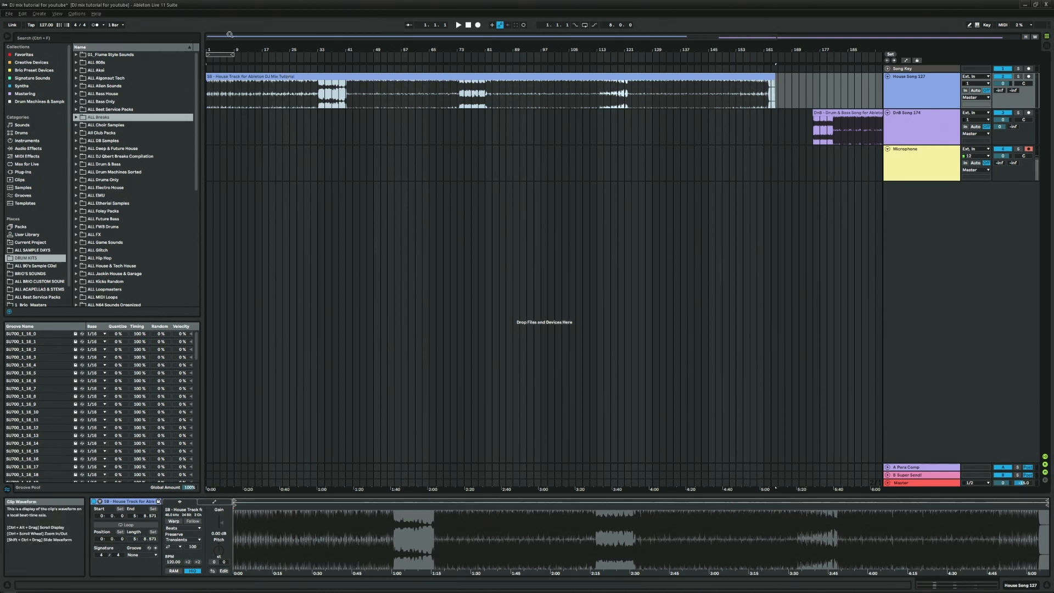
click(276, 136)
click(284, 75)
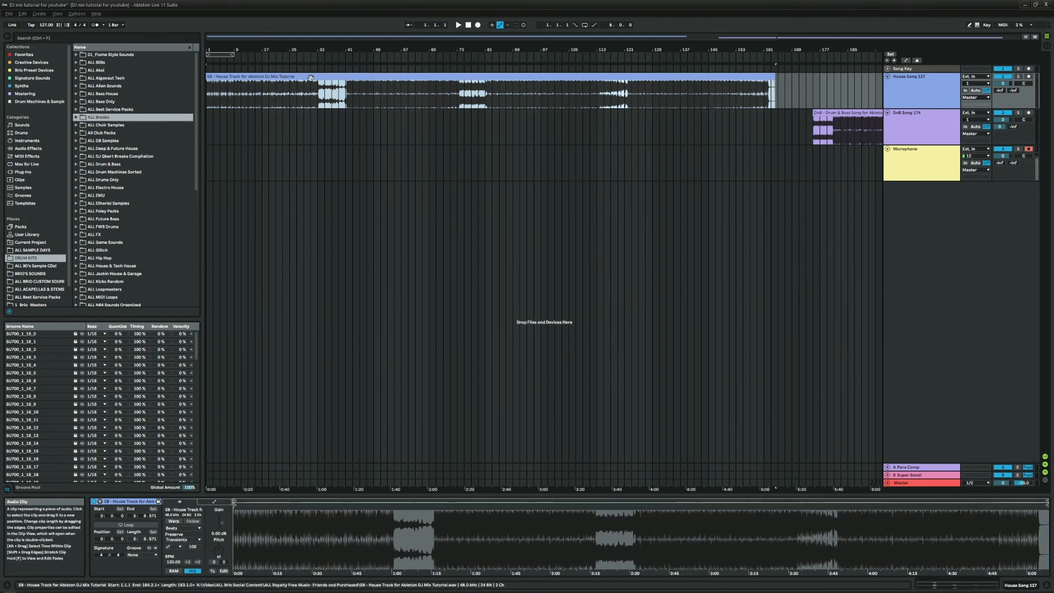
click(173, 521)
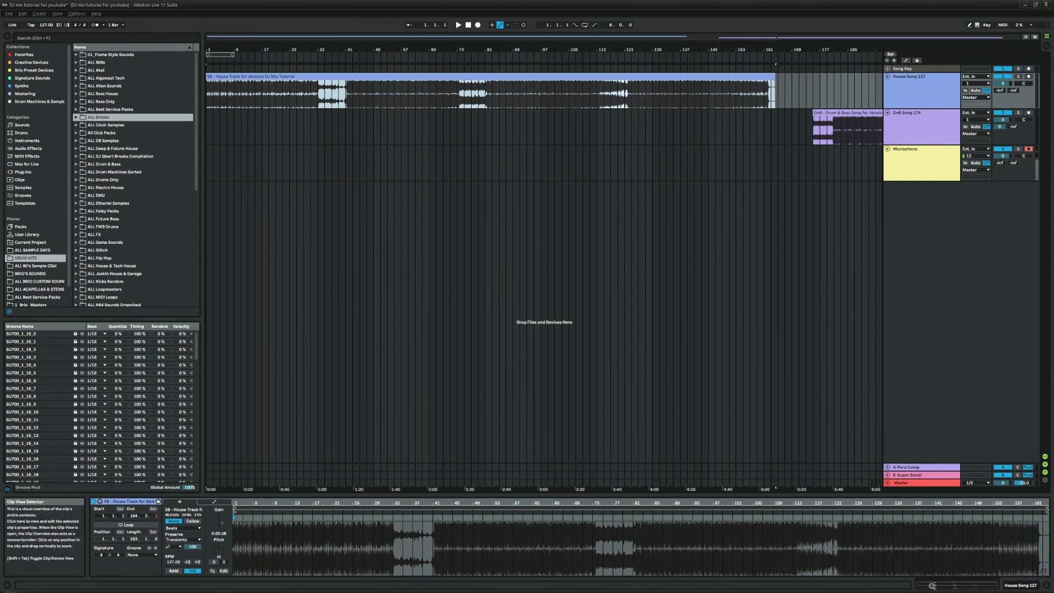
- Line up the house clip's beats with the grid from start to end and place a warp marker at about beat 155.4
drag(932, 586, 916, 584)
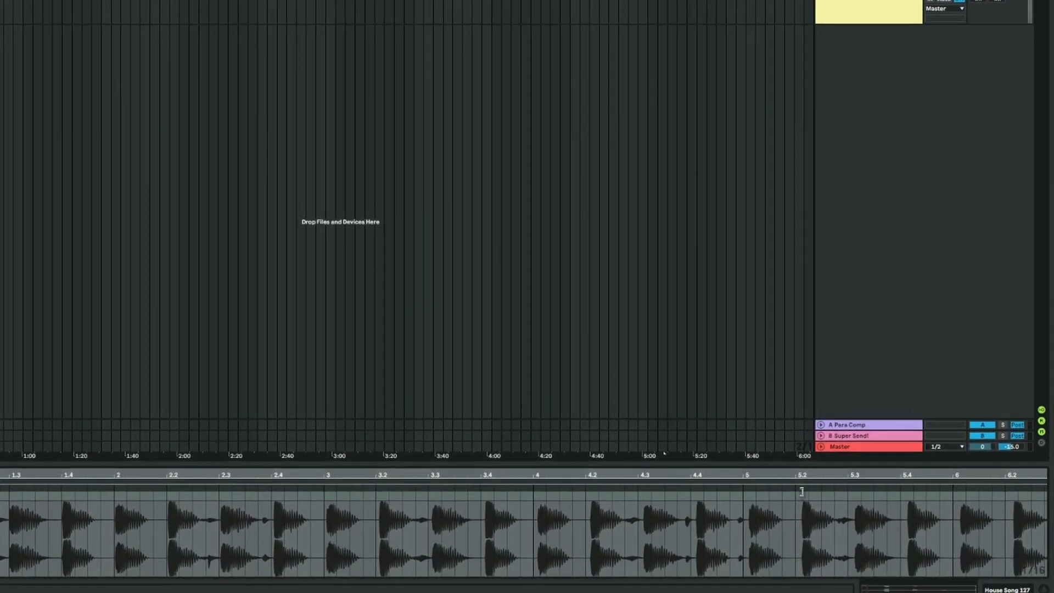
drag(802, 494, 796, 493)
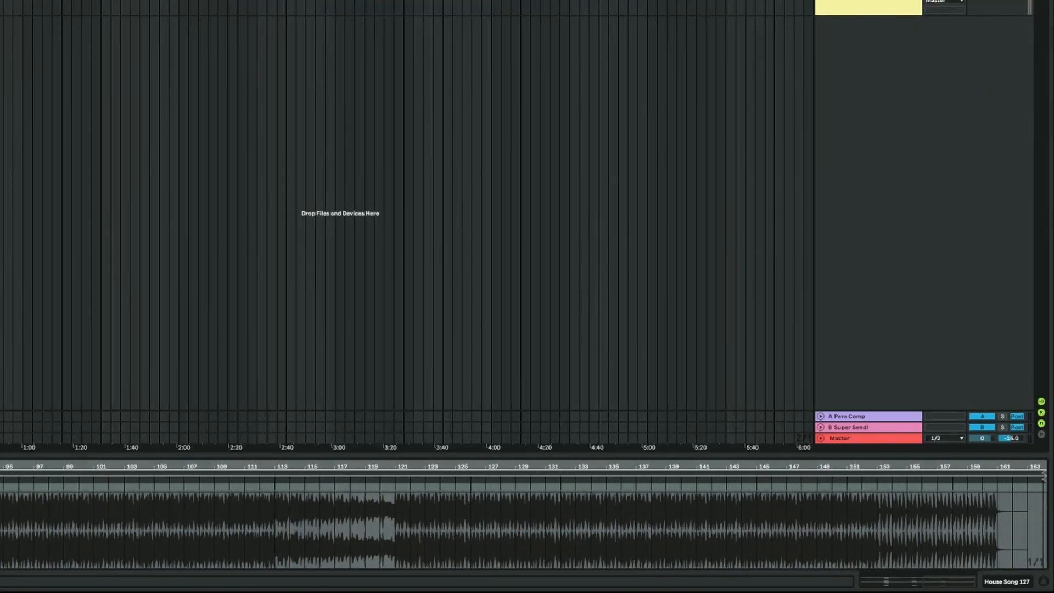
scroll(524, 522, left, 20)
scroll(525, 523, right, 20)
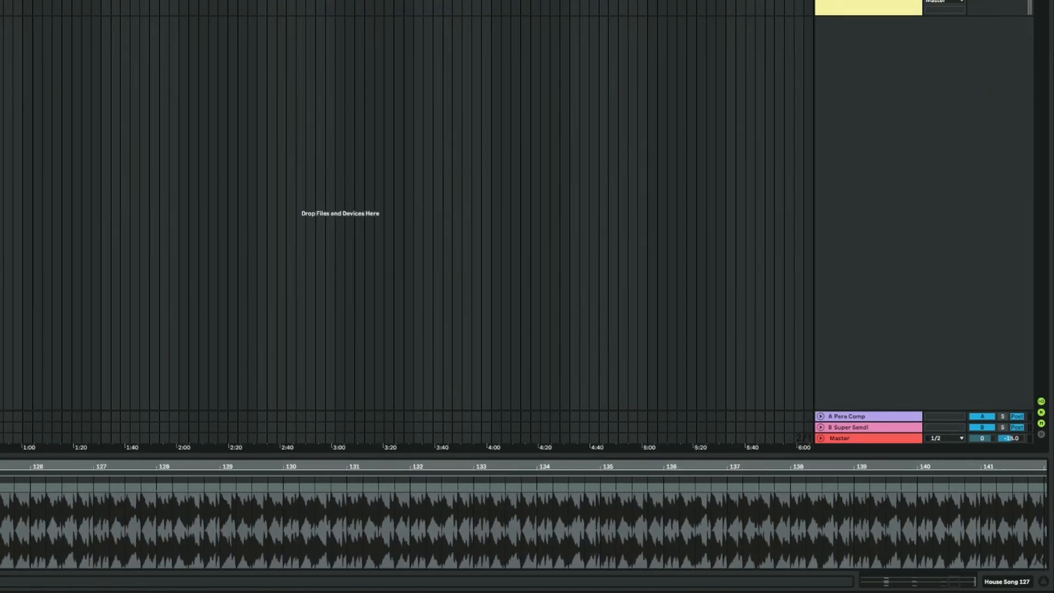
scroll(524, 523, right, 10)
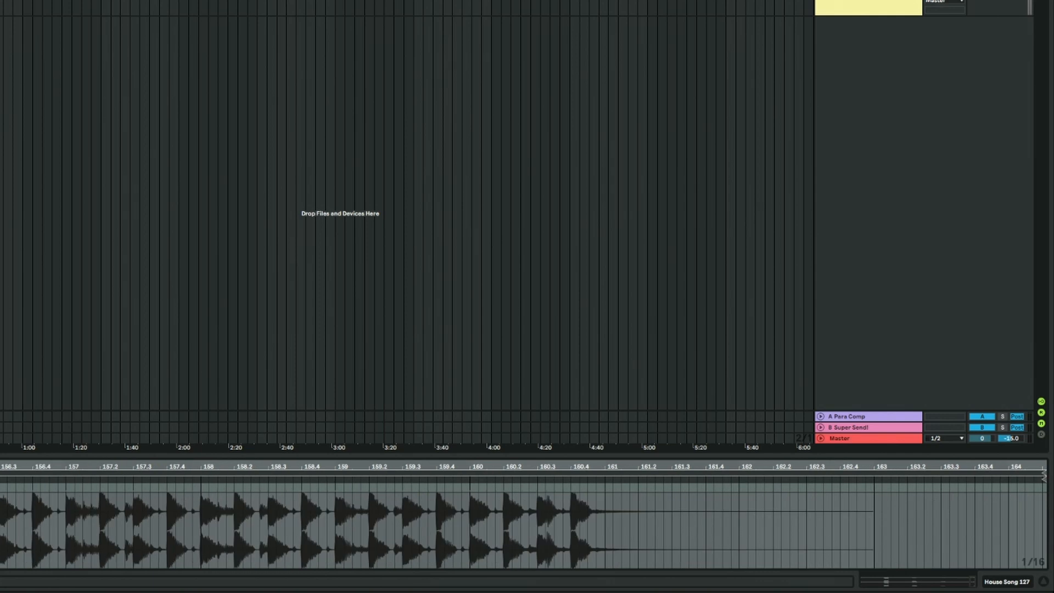
drag(251, 538, 876, 586)
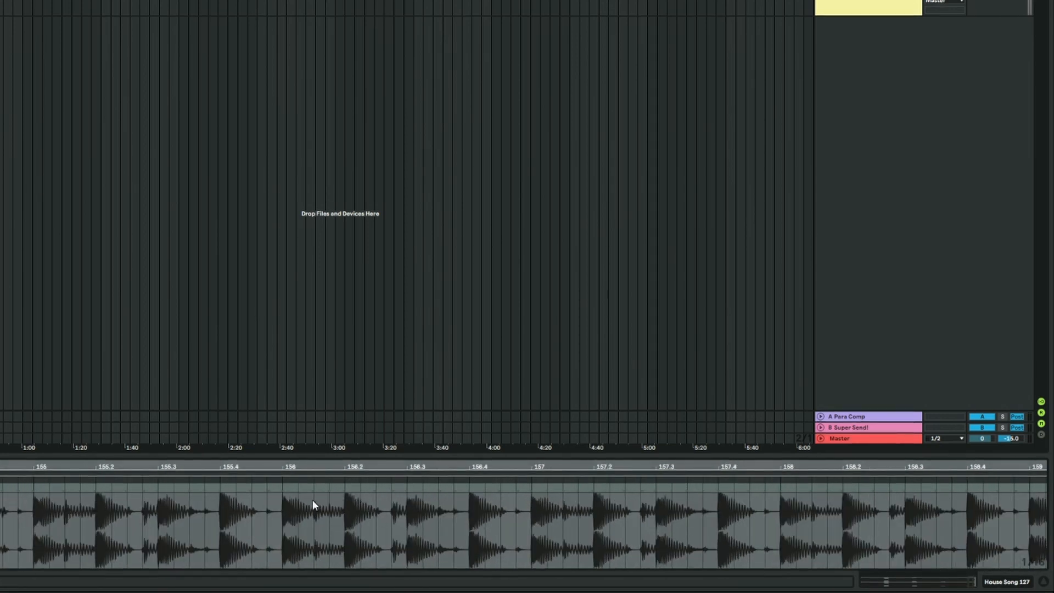
drag(913, 580, 950, 571)
drag(471, 538, 470, 546)
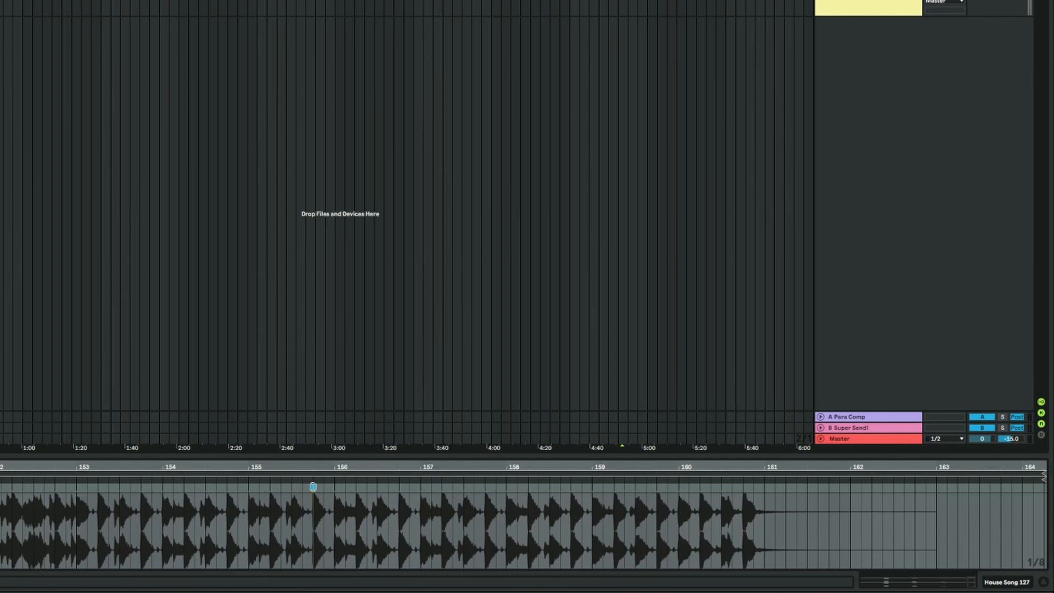
drag(923, 579, 947, 582)
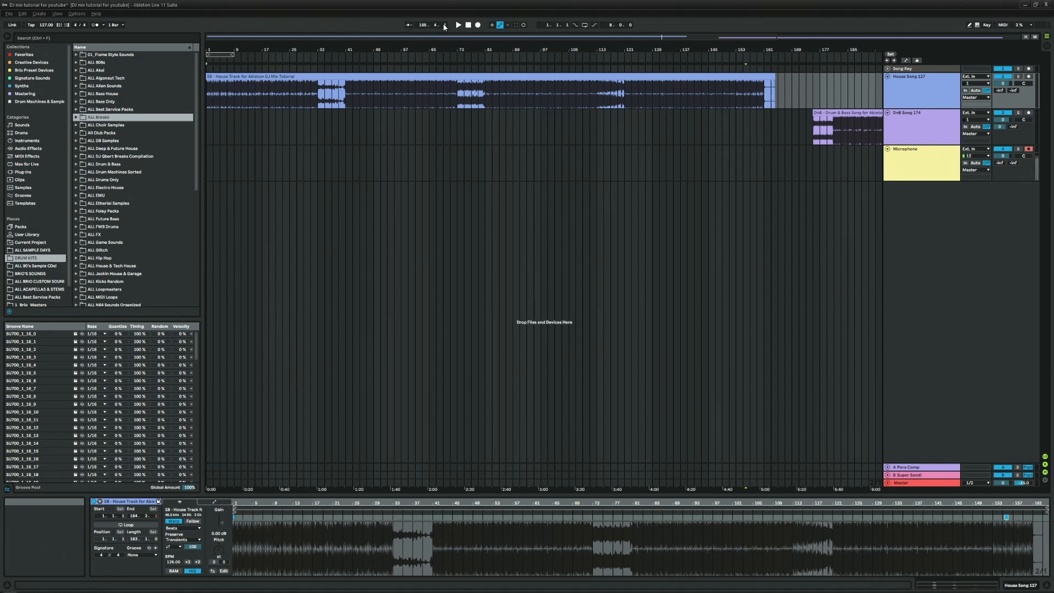
- Play the house track with the metronome while raising the master volume, and lower the volumes of both song tracks
key(space)
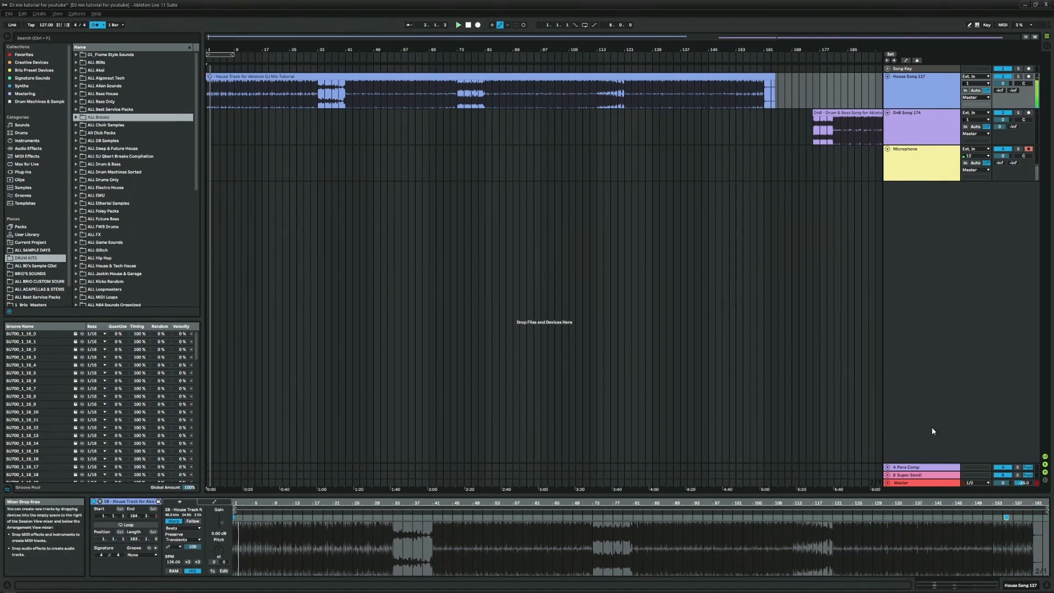
drag(1023, 483, 1023, 460)
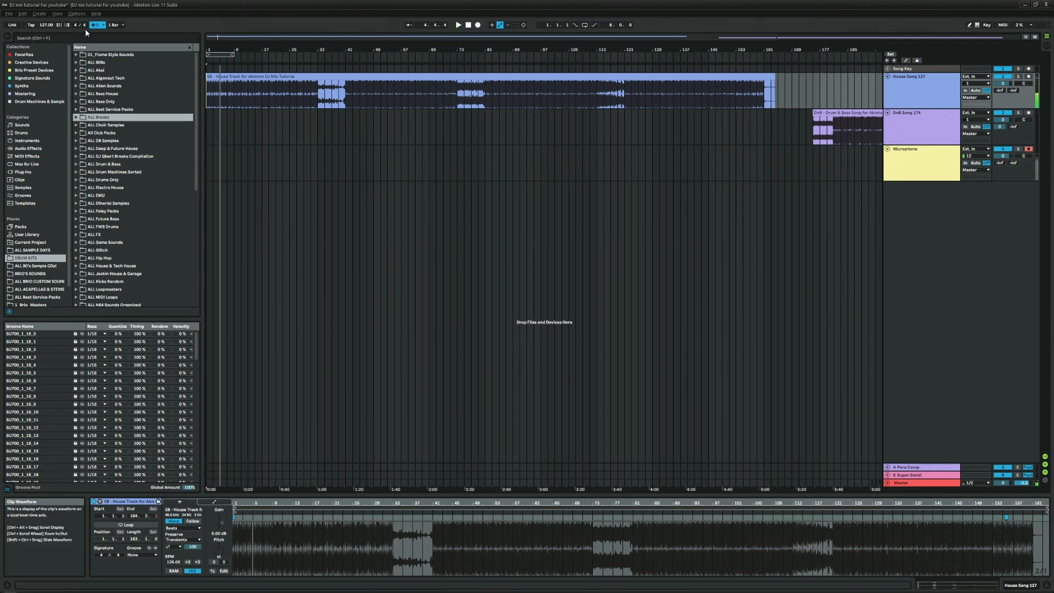
click(931, 90)
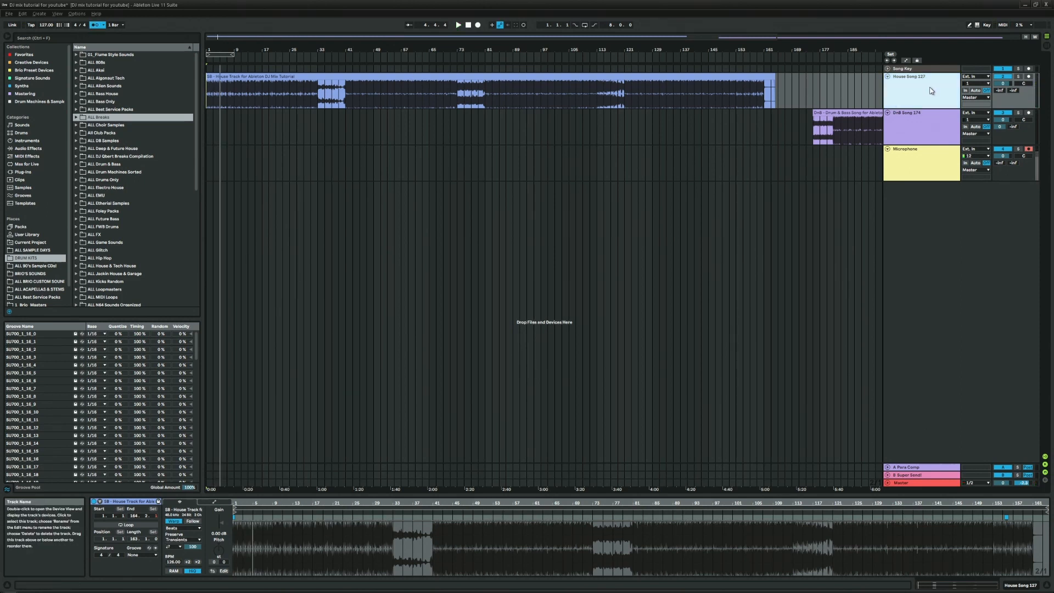
click(1005, 86)
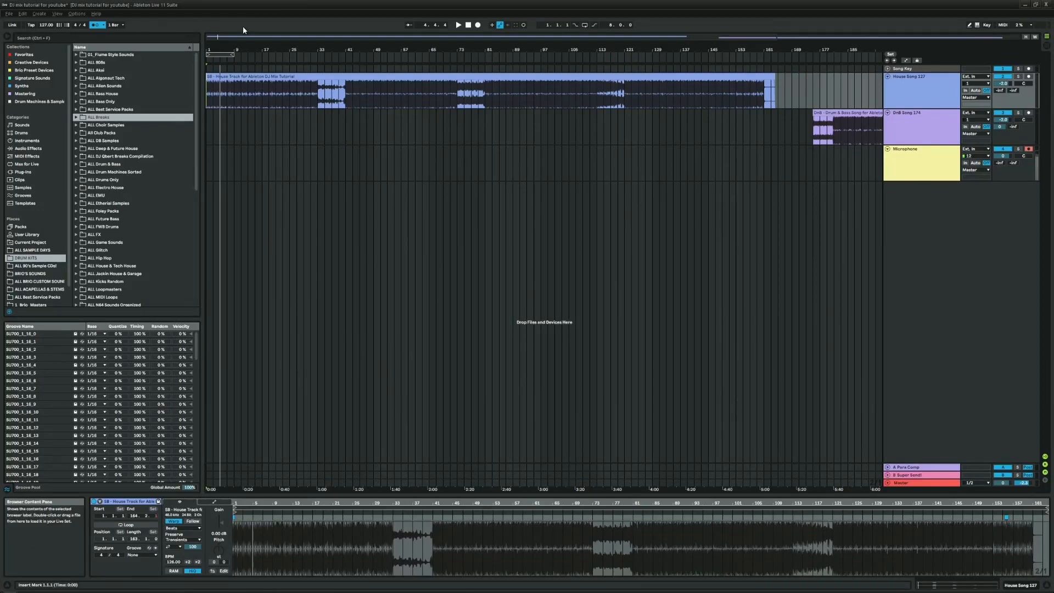
- Set the project tempo to 174 BPM for the drum & bass song
click(237, 77)
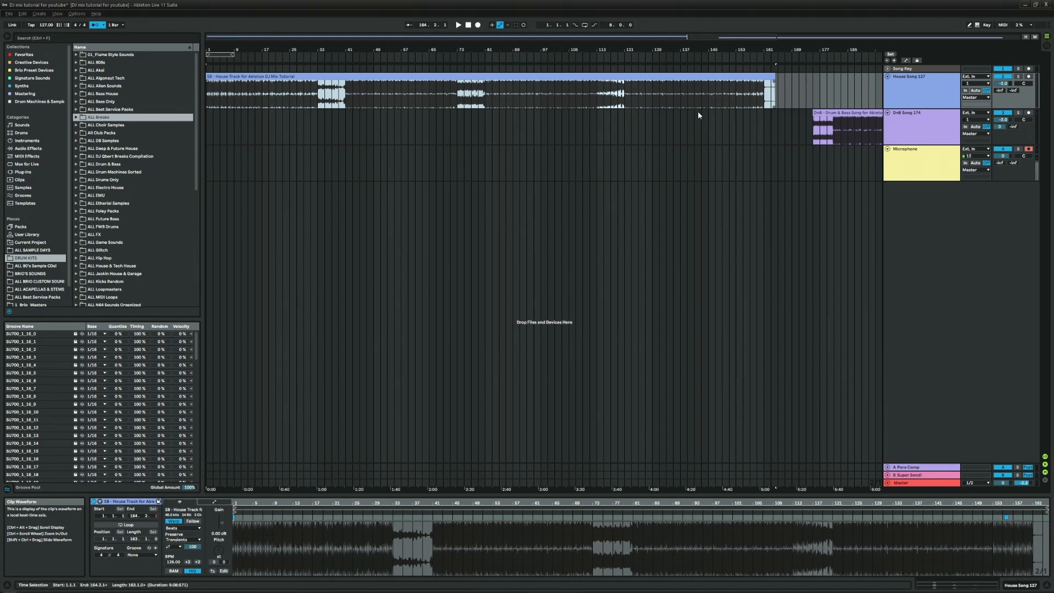
drag(708, 36, 732, 67)
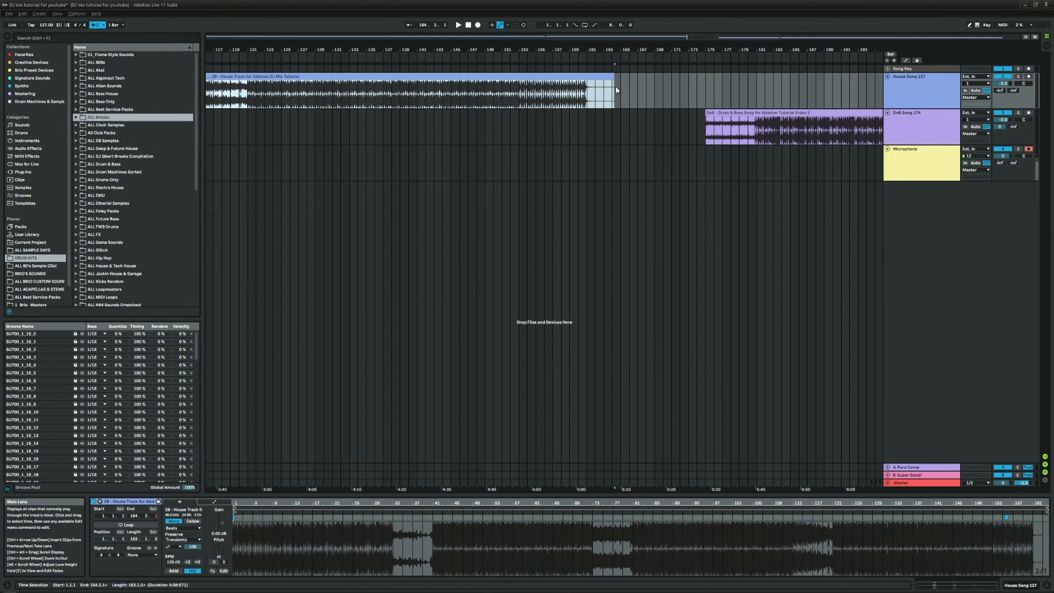
click(46, 27)
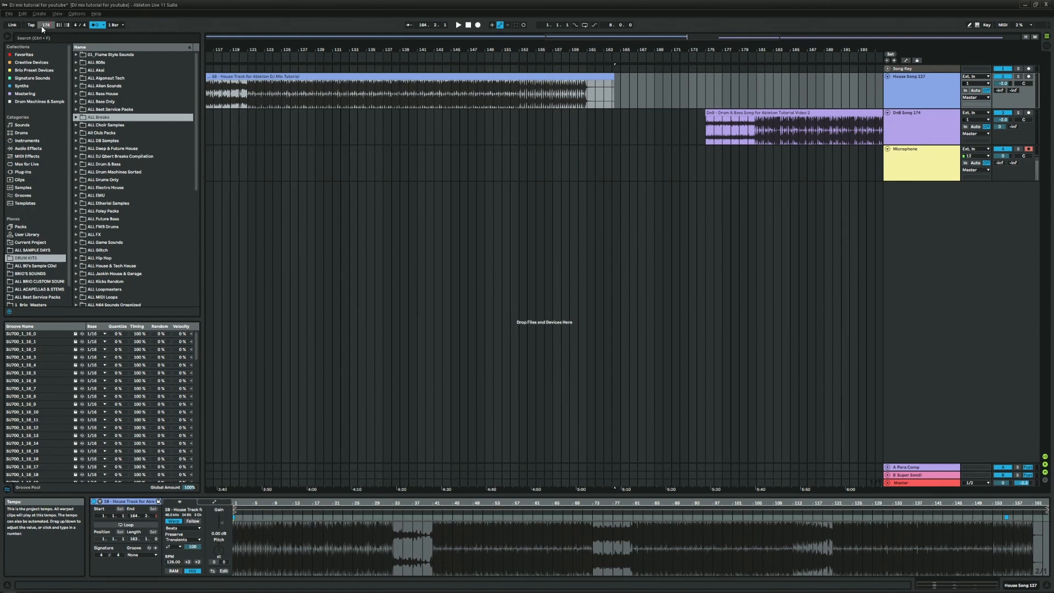
text(174)
key(Return)
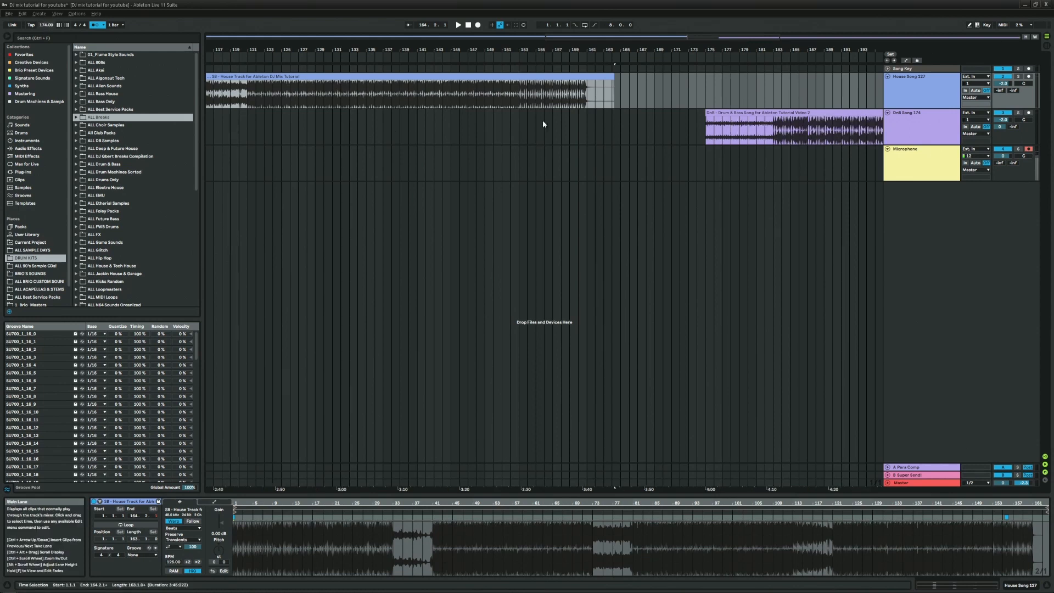
- Move the drum & bass clip to start at bar 165, just after the house clip, and play it while adjusting the master volume
drag(713, 38, 713, 74)
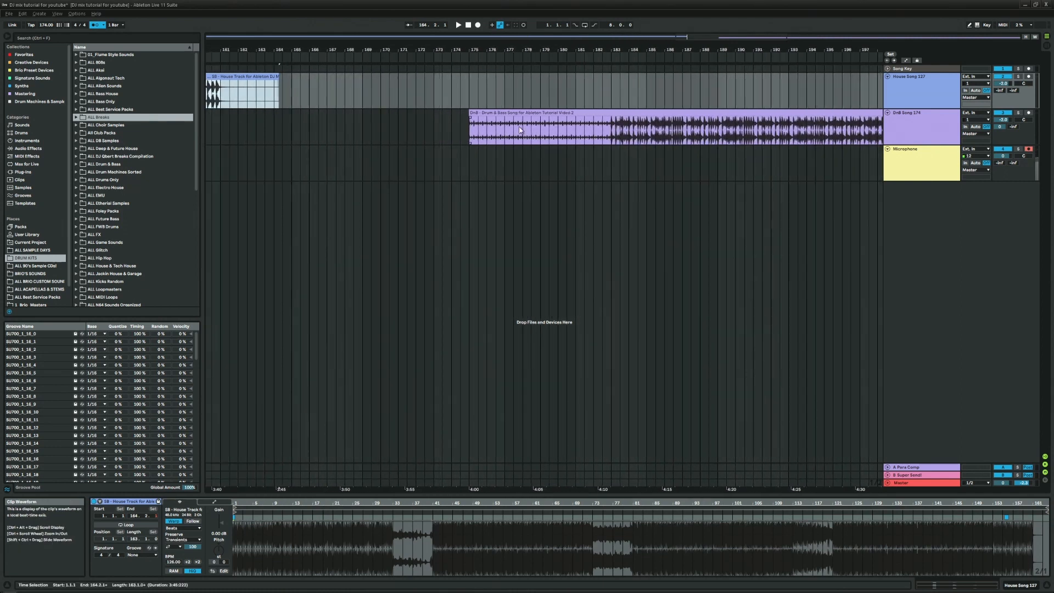
drag(503, 114, 329, 121)
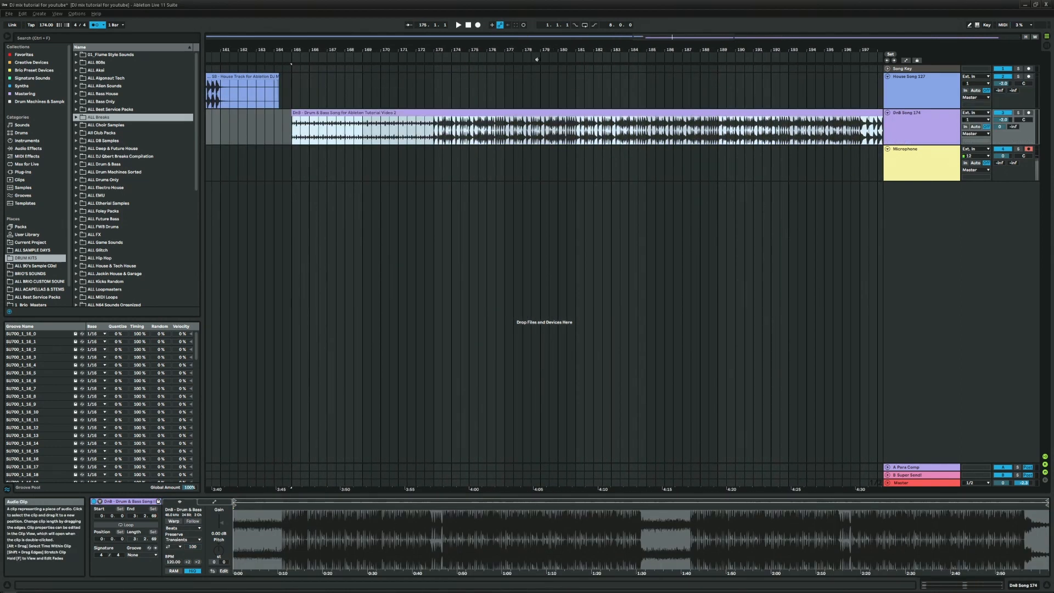
drag(655, 40, 661, 55)
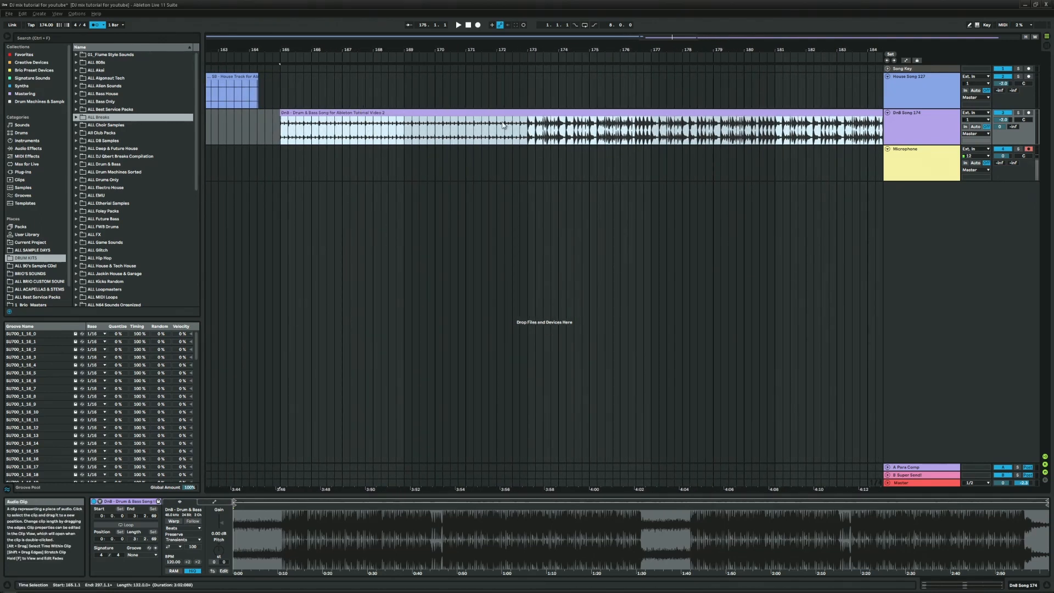
key(space)
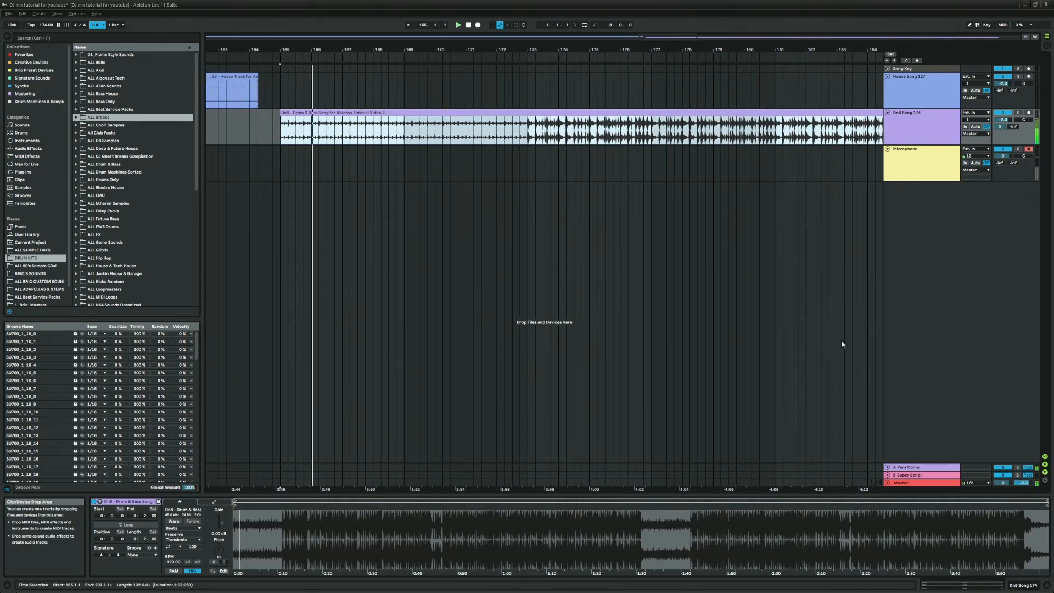
drag(1023, 484, 1023, 493)
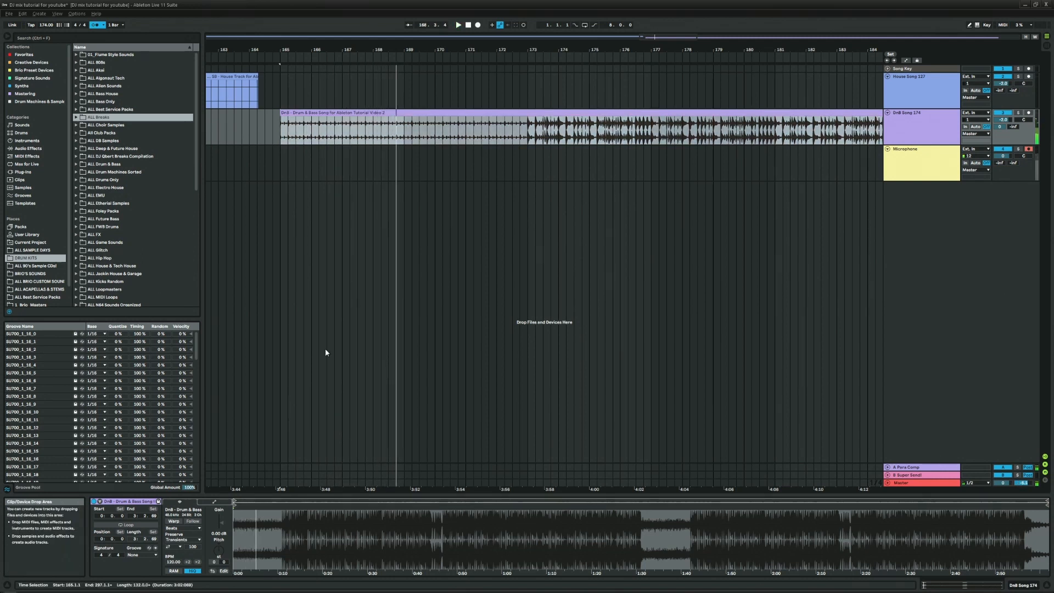
- Turn on Warp for the drum & bass clip and check its beats against the grid from the start to about bar 90
click(174, 521)
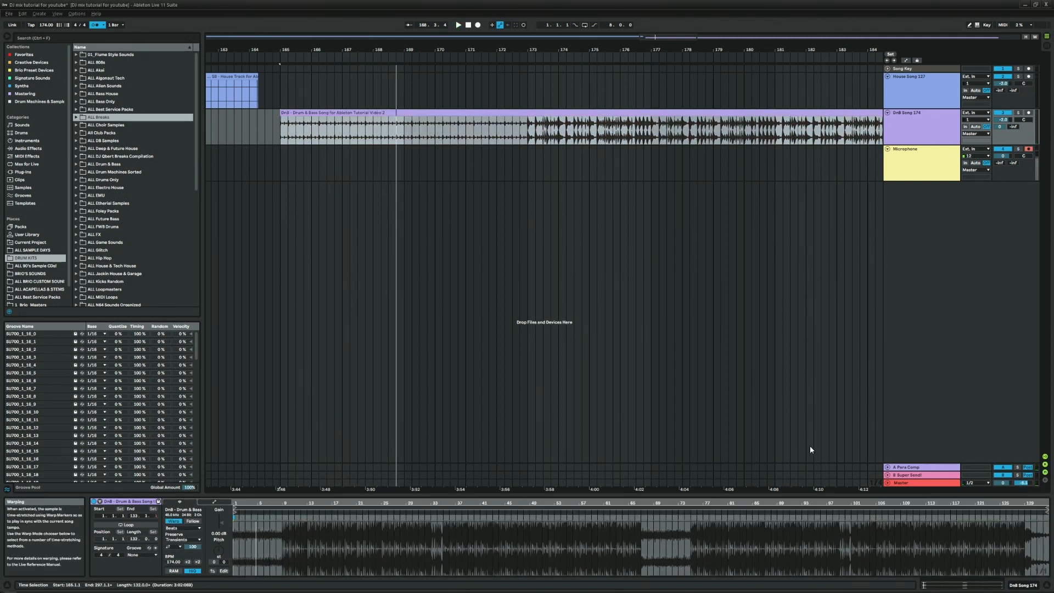
drag(928, 584, 920, 589)
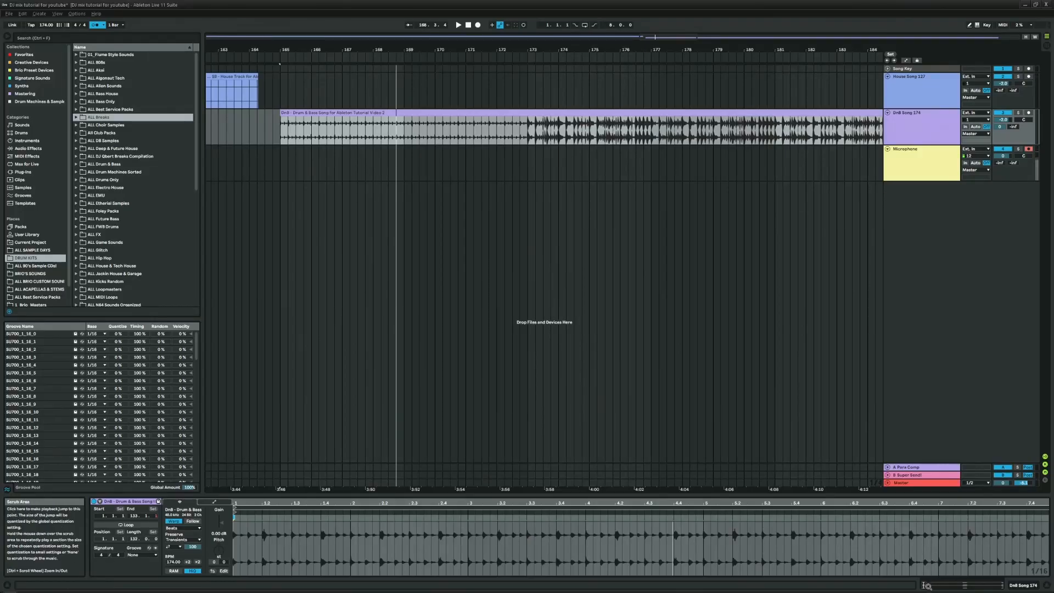
drag(928, 586, 925, 586)
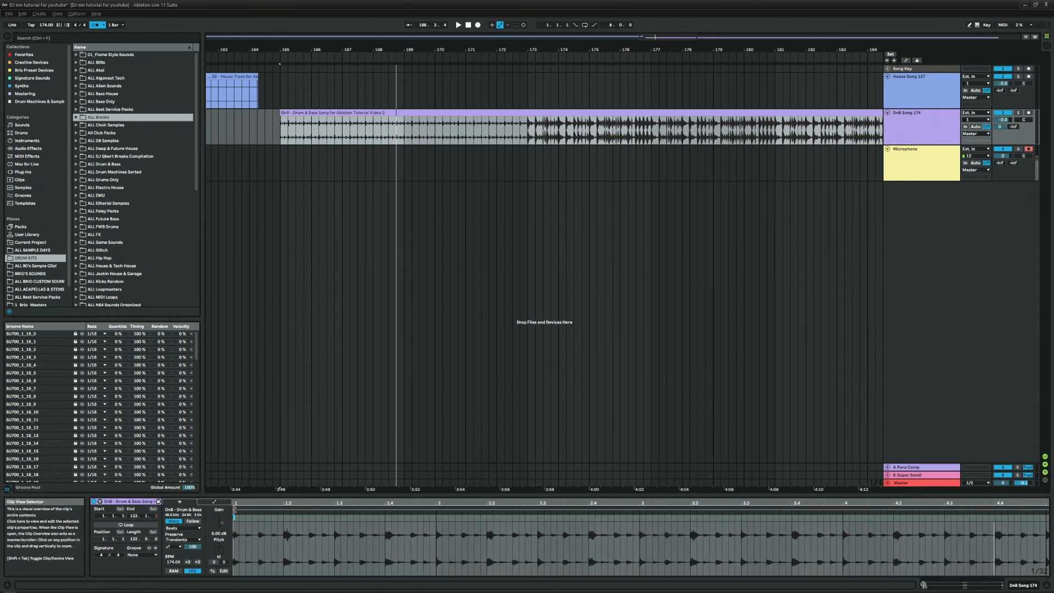
drag(925, 586, 979, 585)
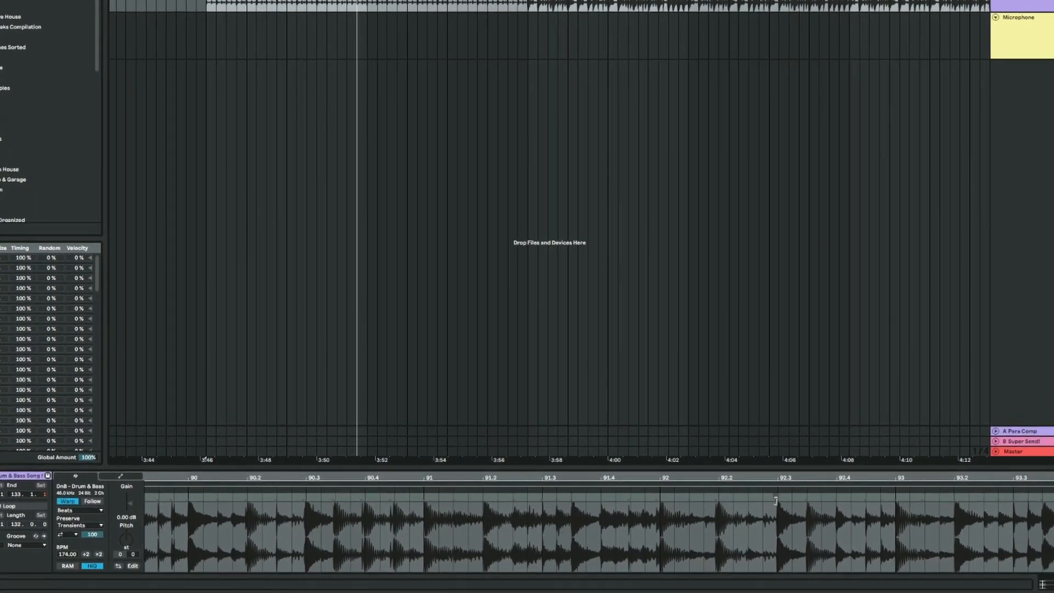
- Check the rest of the drum & bass clip's beats against the grid from about bar 90 to its end
click(954, 498)
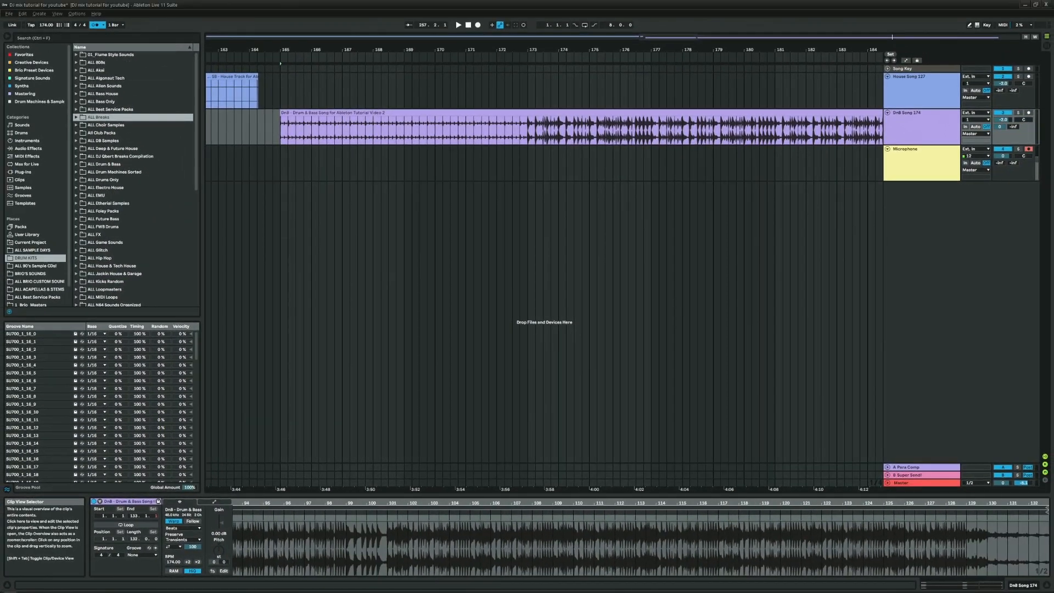
drag(998, 586, 980, 585)
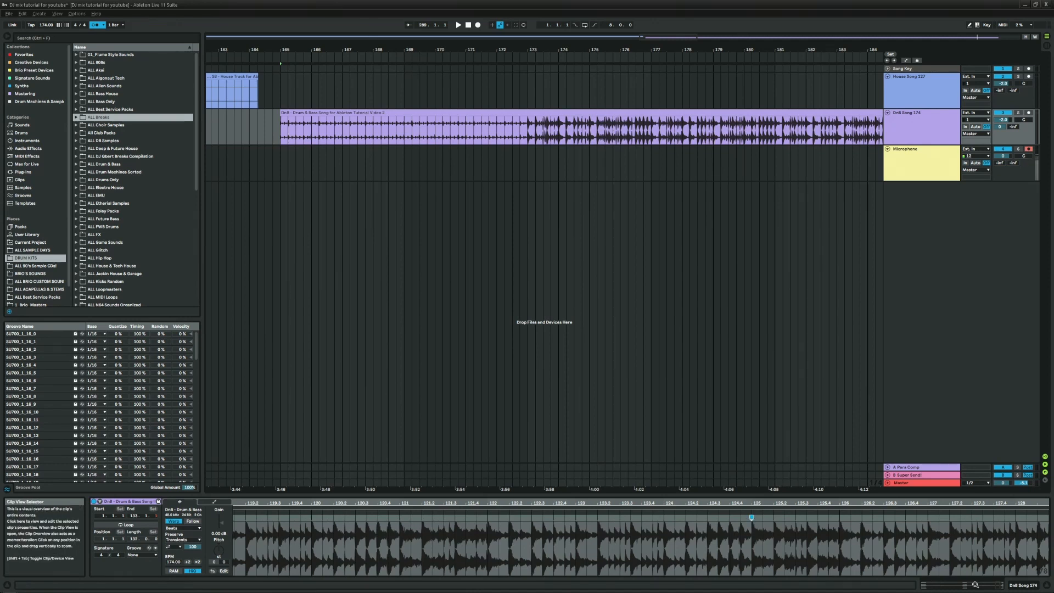
drag(975, 585, 962, 584)
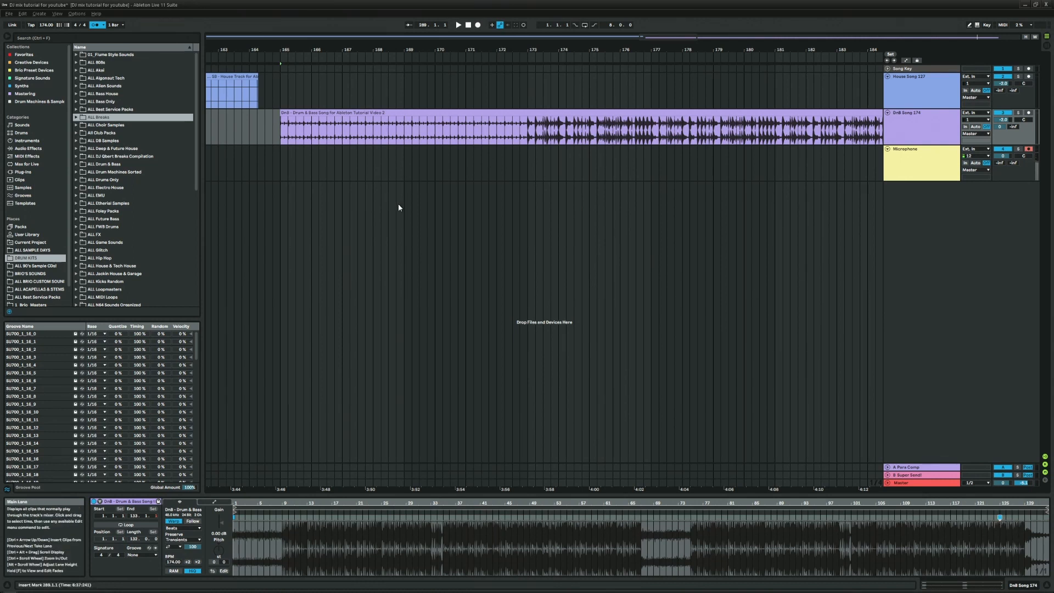
- Unfold the Master track in the arrangement and enlarge its height
drag(428, 50, 456, 39)
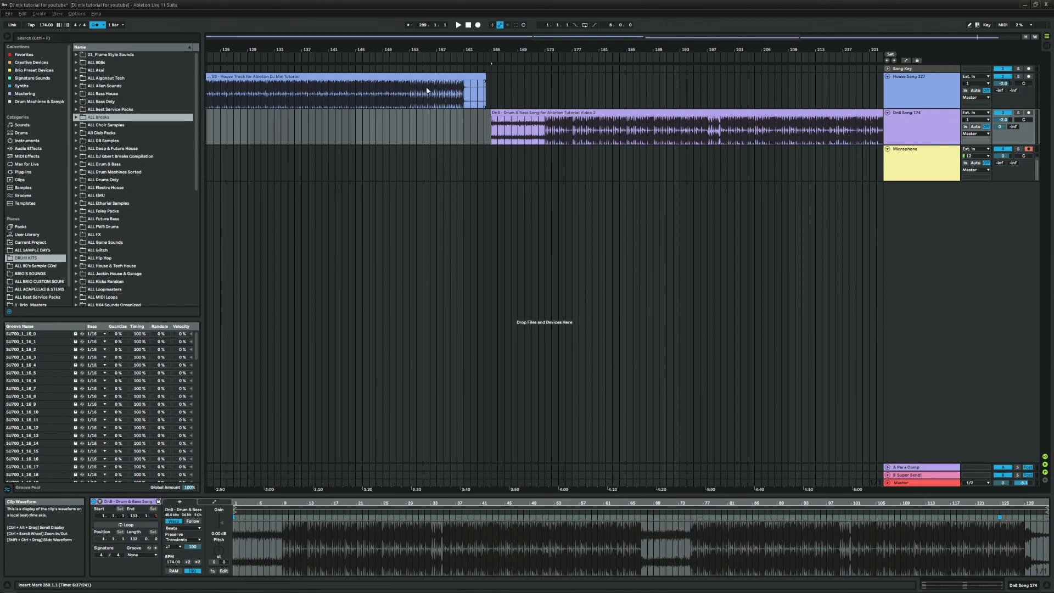
click(396, 61)
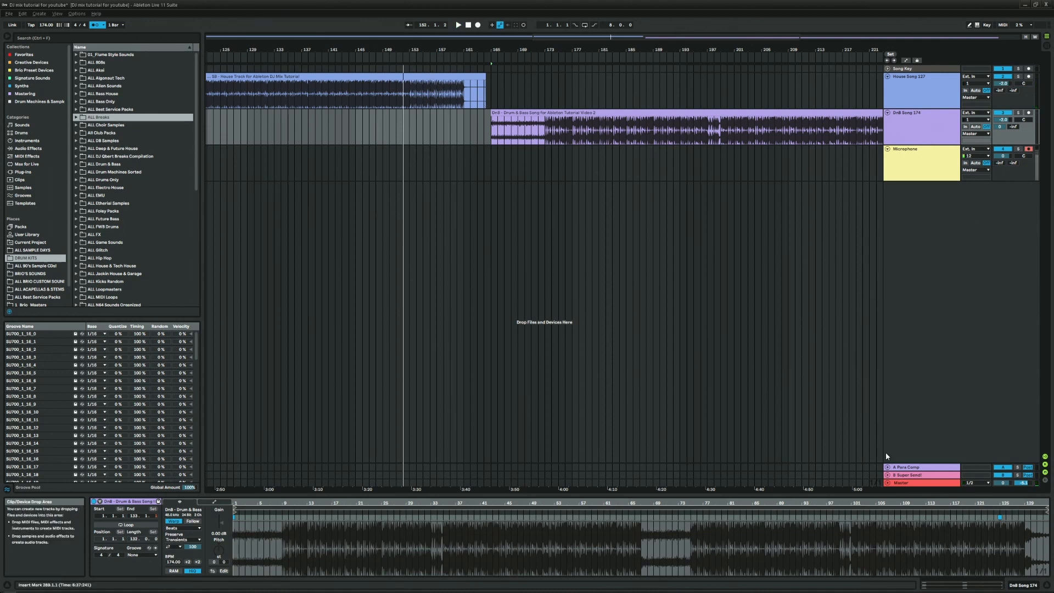
click(887, 484)
drag(912, 445, 912, 375)
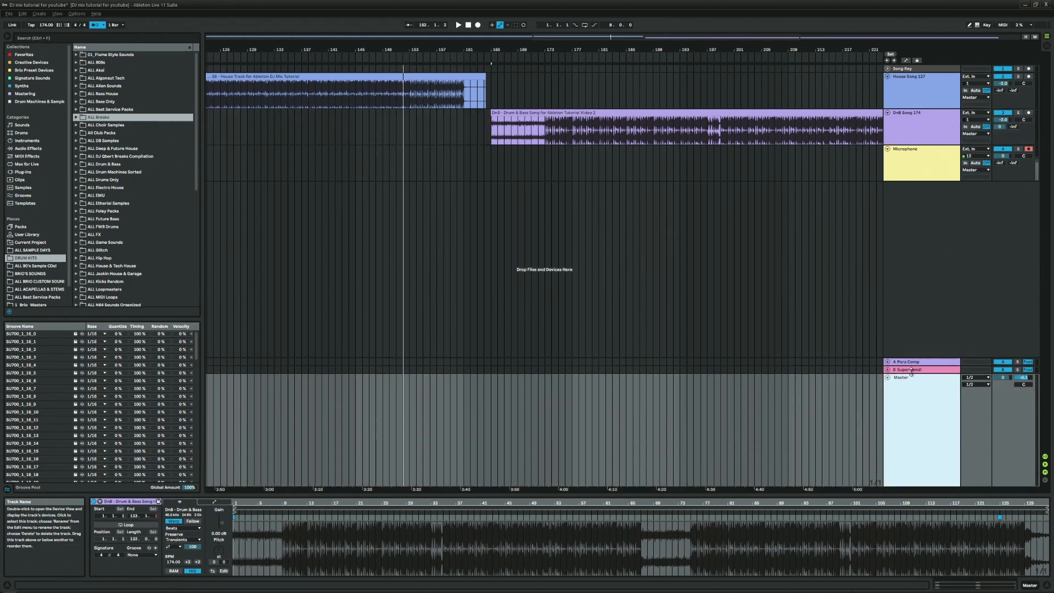
- Set the project tempo to 127 BPM and play the house track from around bar 152
drag(423, 50, 508, 104)
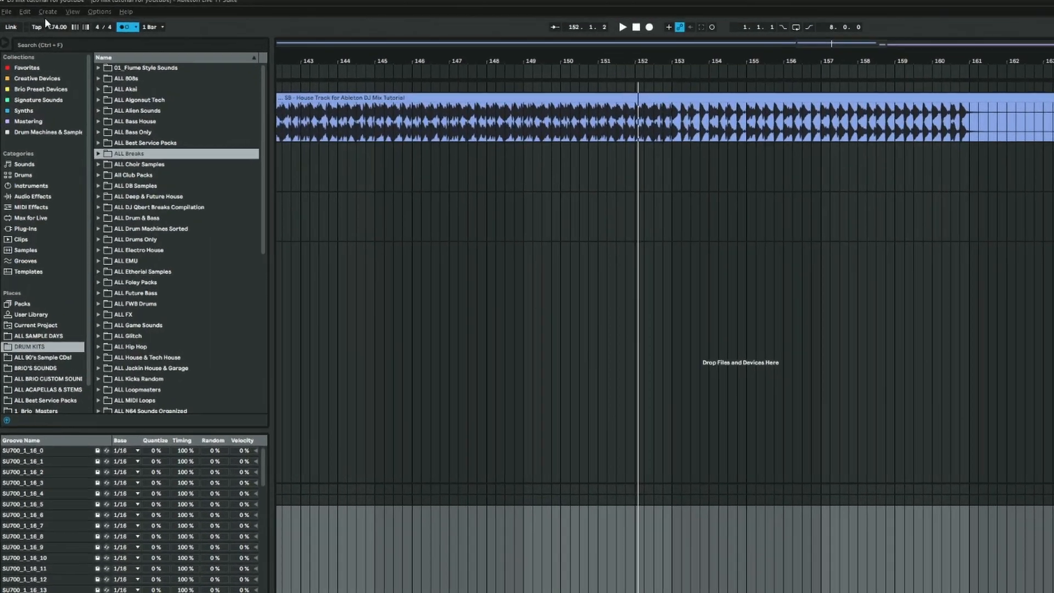
click(46, 24)
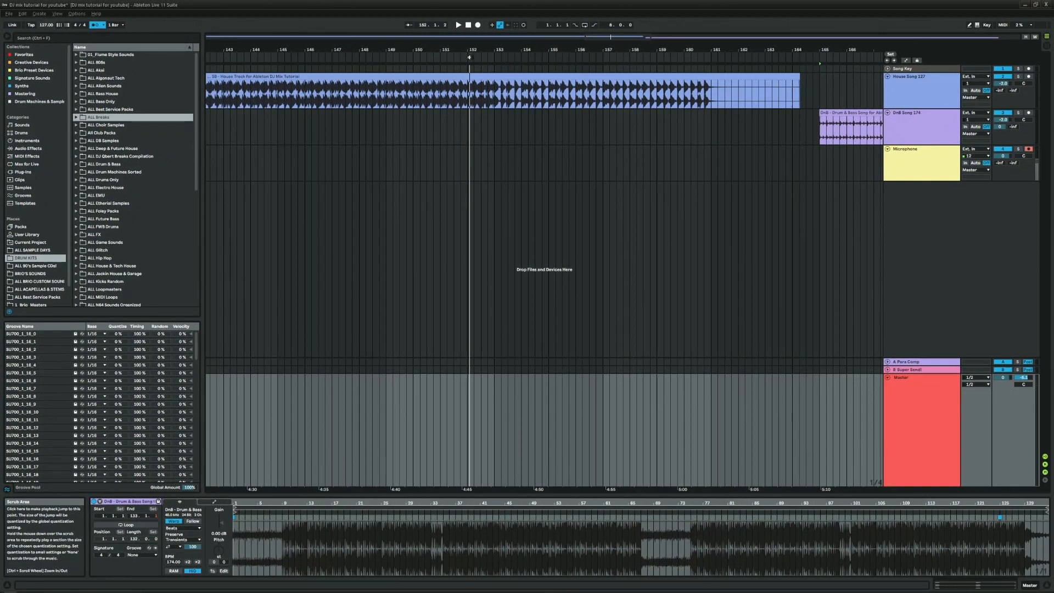
key(space)
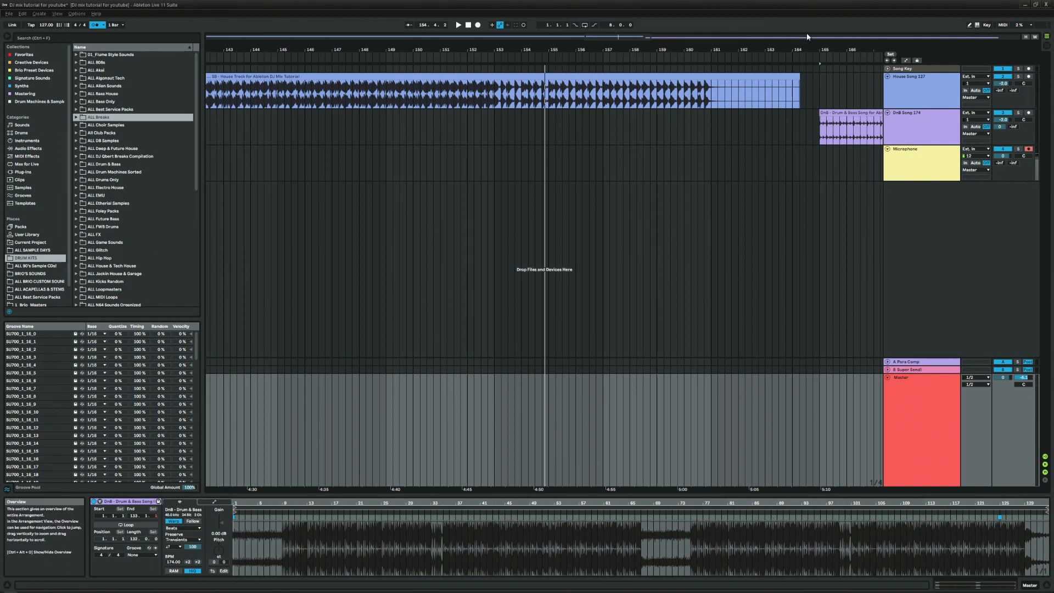
- Show the automation lanes so the Master track displays its Song Tempo envelope
key(a)
key(a)
click(978, 26)
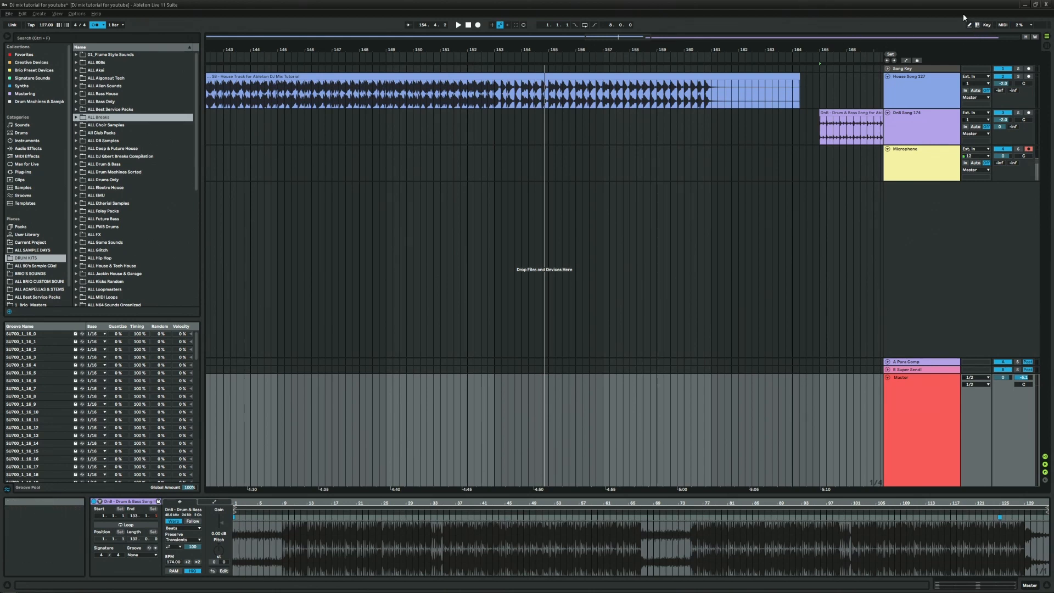
key(a)
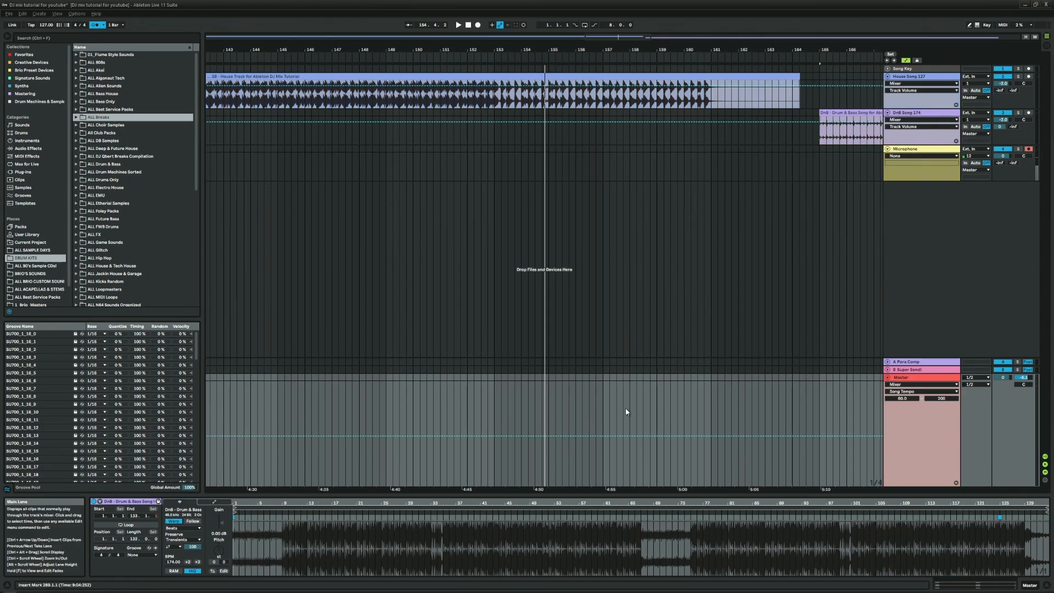
key(minus)
key(plus)
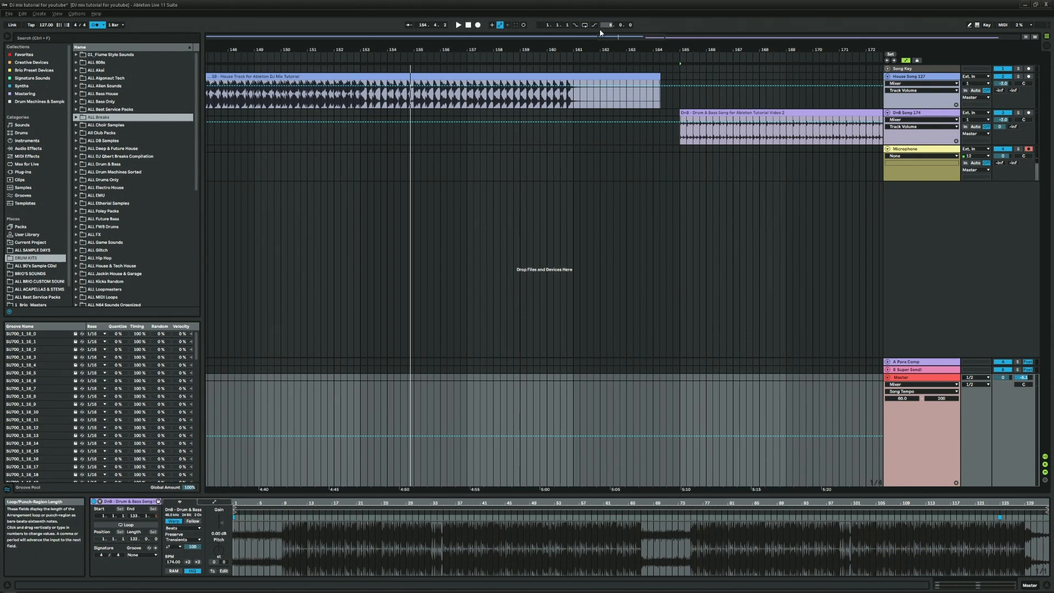
- Play the drum & bass clip from its start at the 127 BPM project tempo
drag(618, 48, 589, 33)
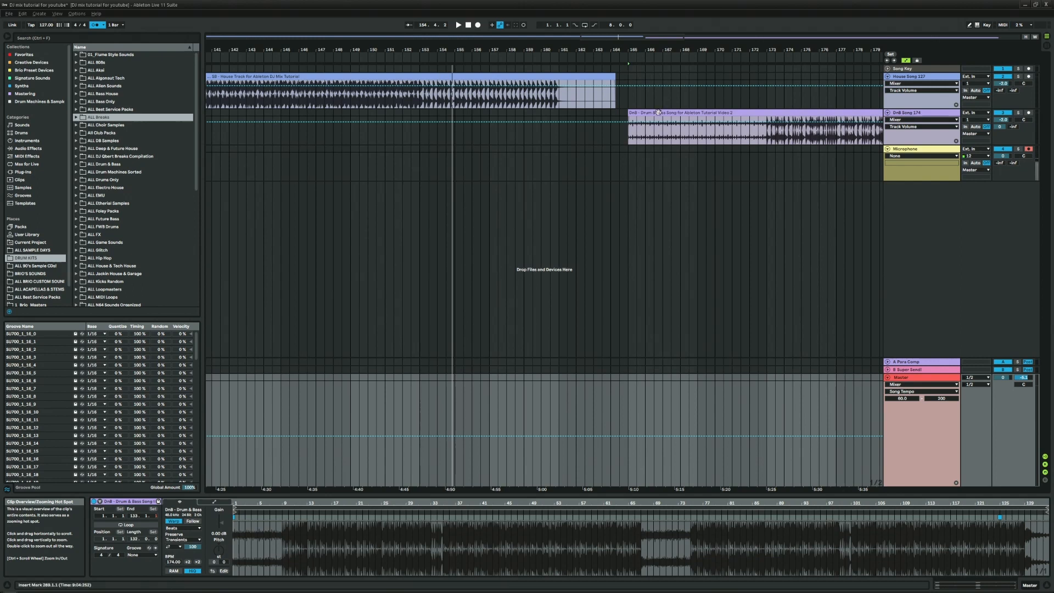
click(637, 111)
key(space)
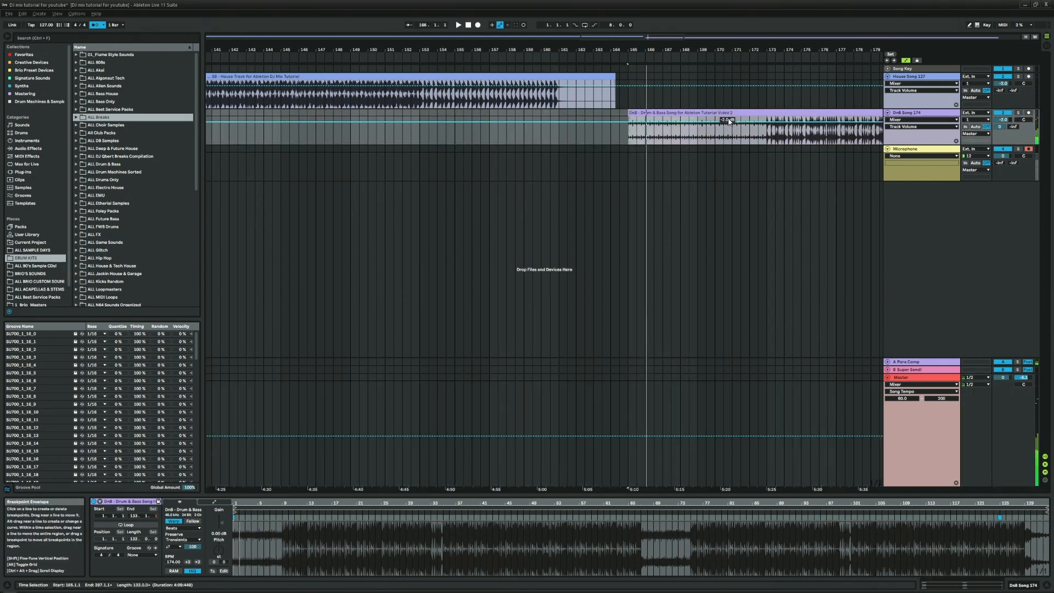
- Add a Song Tempo breakpoint at bar 153 on the Master track and move the drum & bass clip to start there
click(418, 136)
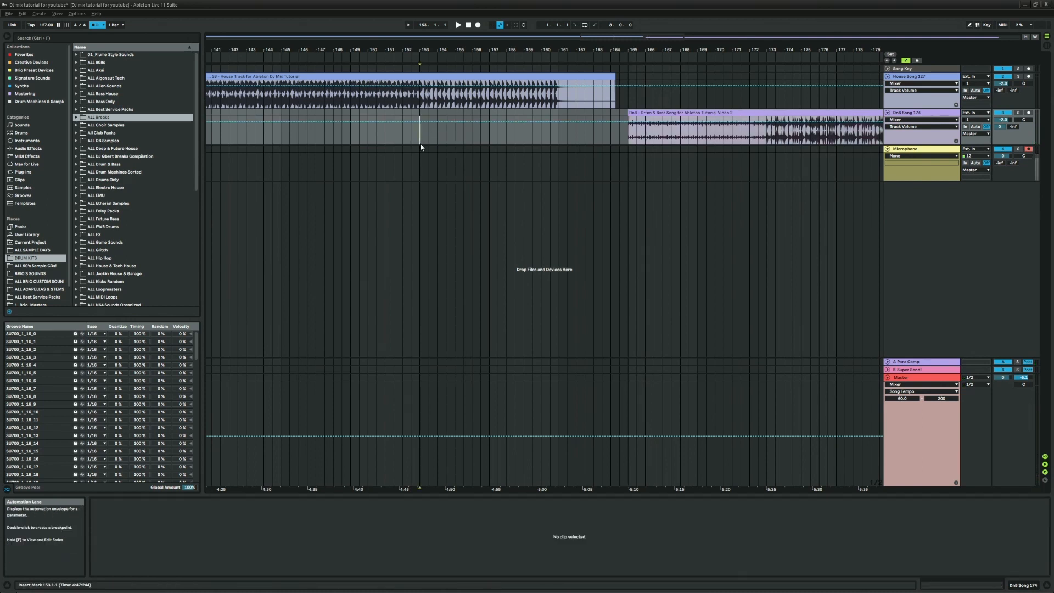
click(419, 440)
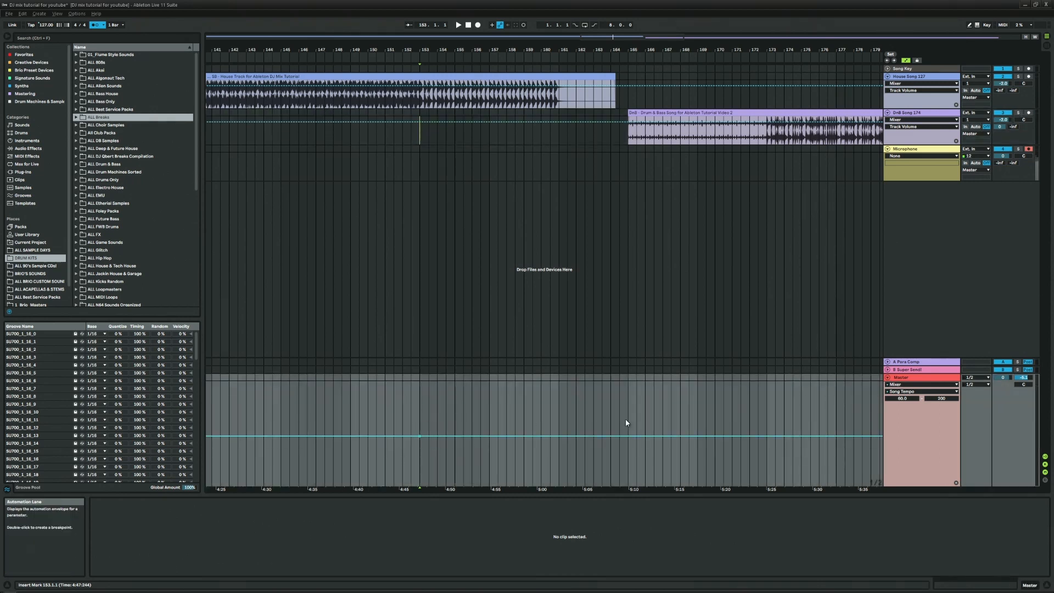
drag(760, 113, 569, 110)
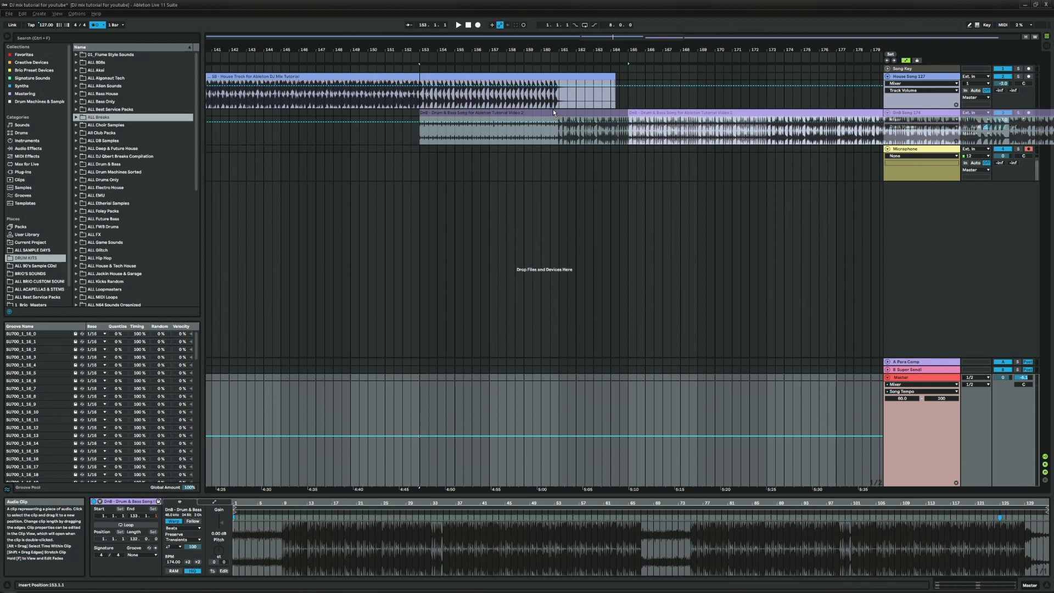
drag(552, 110, 552, 109)
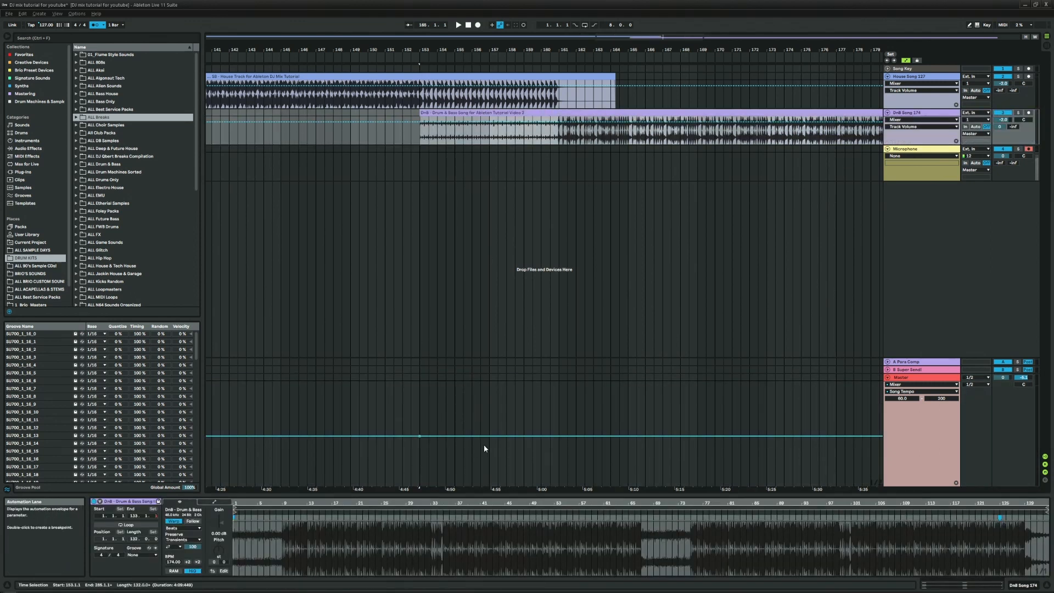
- Add a Song Tempo breakpoint at bar 161, raise it to 174 BPM, and play the transition from before bar 153
click(560, 439)
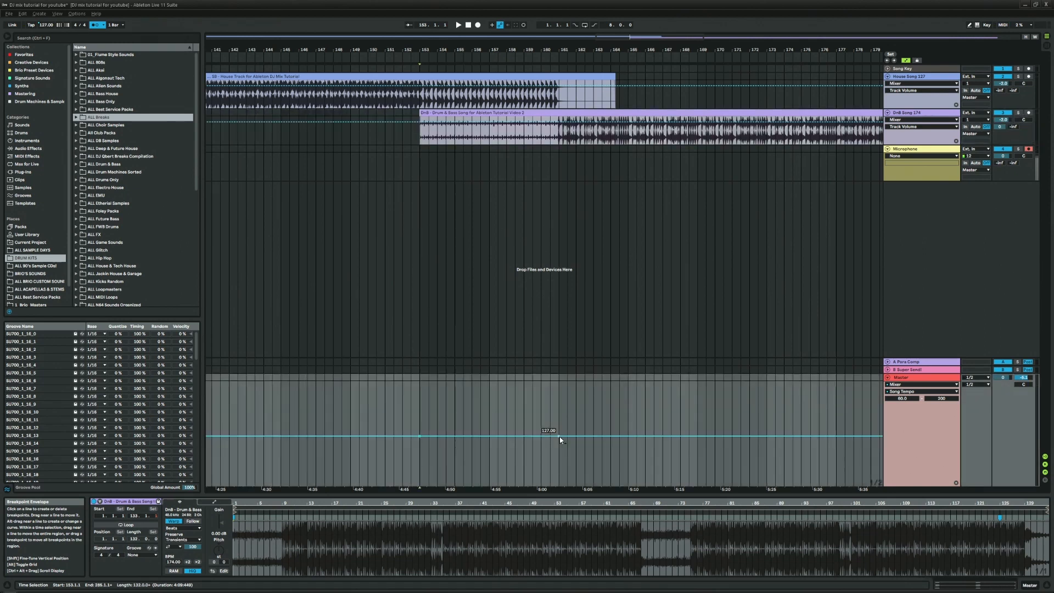
drag(559, 435, 559, 403)
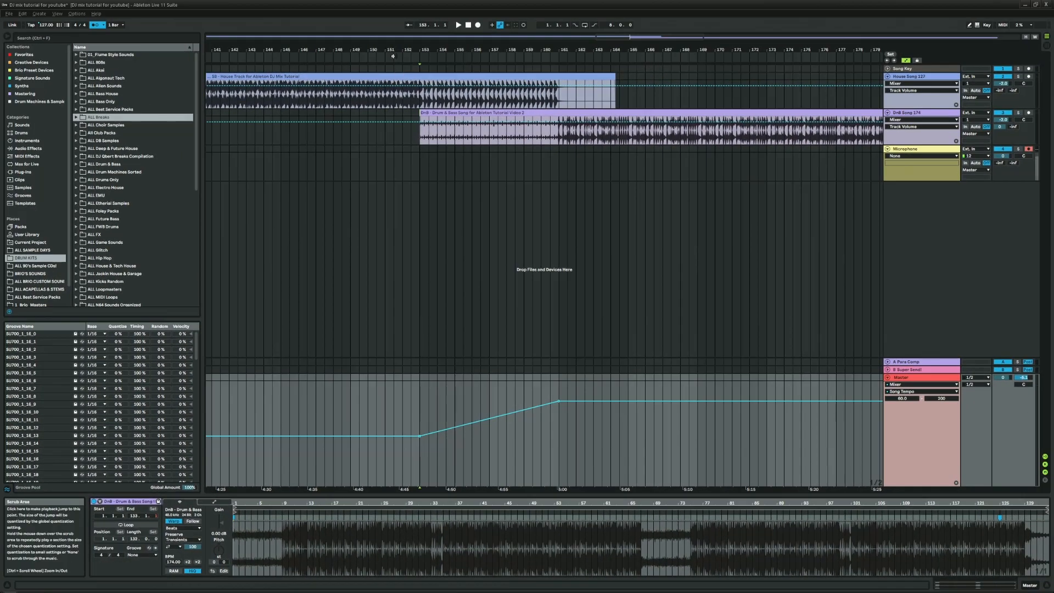
click(351, 56)
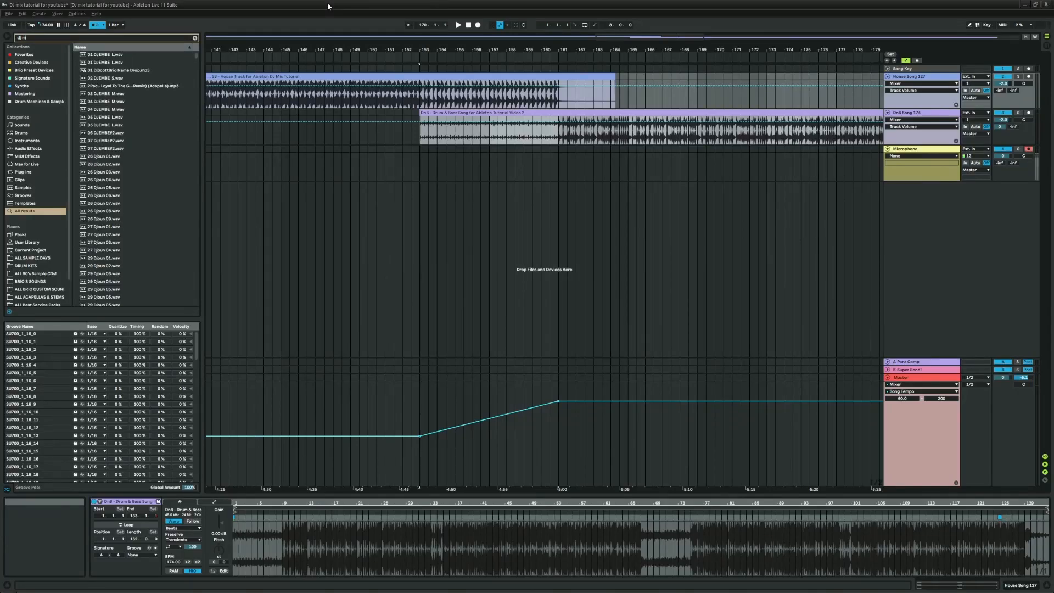
- Search the browser for "dj channel", load the DJ Channel + FX rack onto the house track and move its filter window aside
text(ixer)
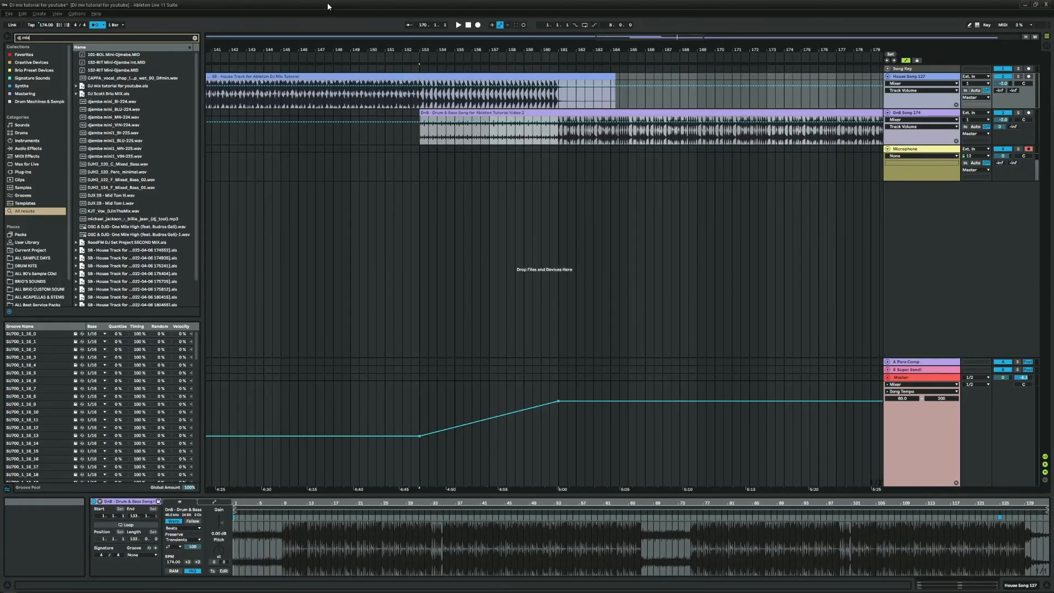
key(BackSpace)
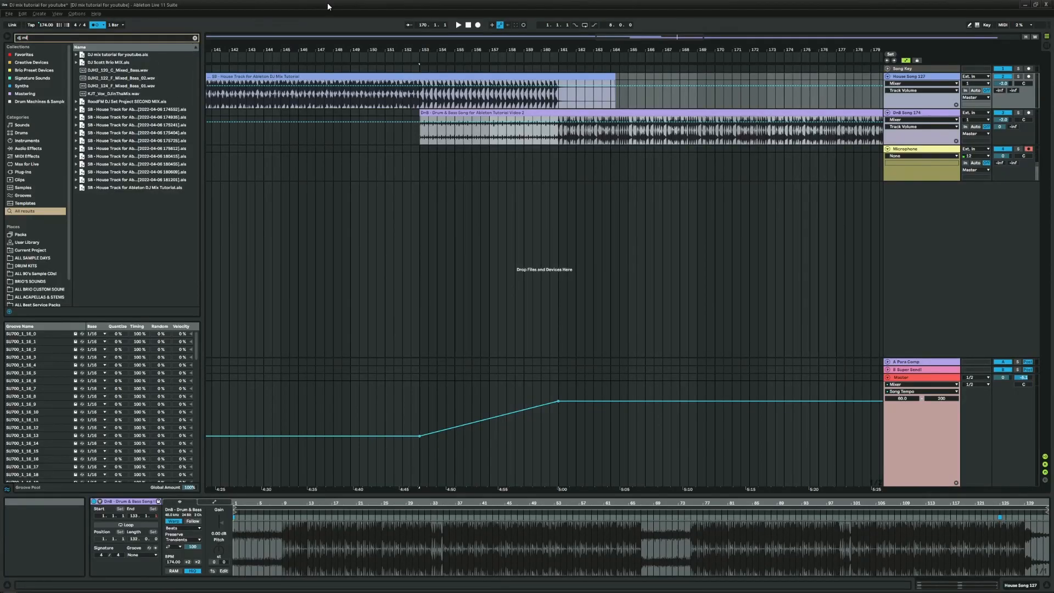
key(BackSpace)
key(BackSpace)
text(channel)
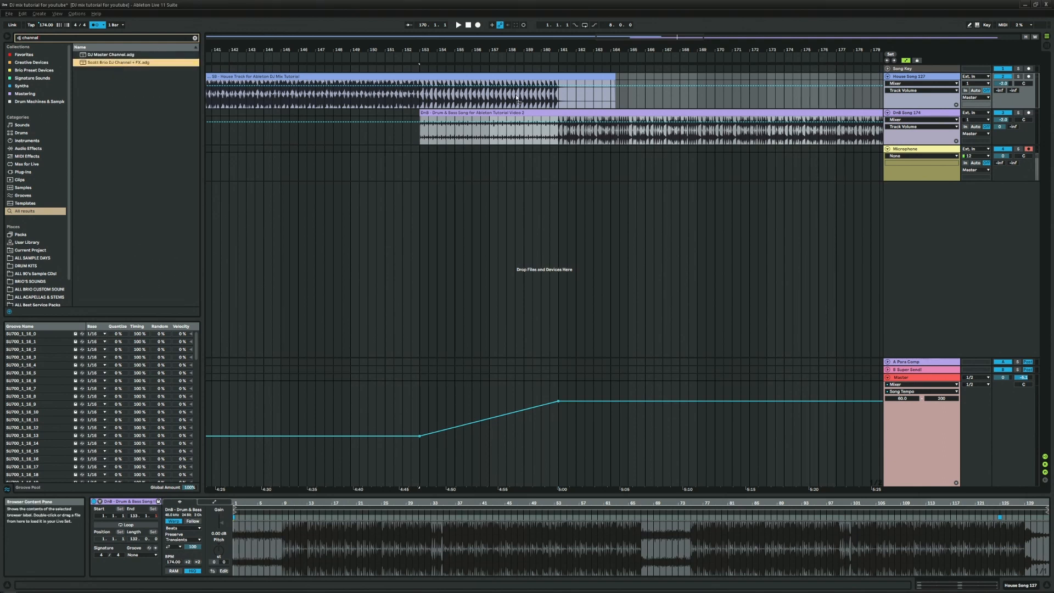
drag(561, 99, 563, 100)
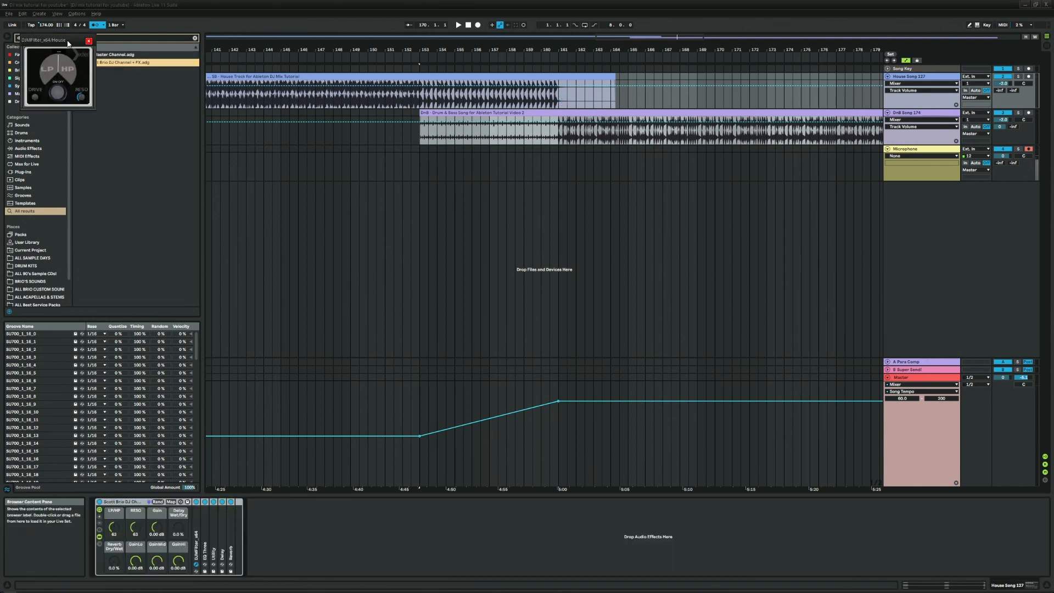
drag(68, 44, 313, 286)
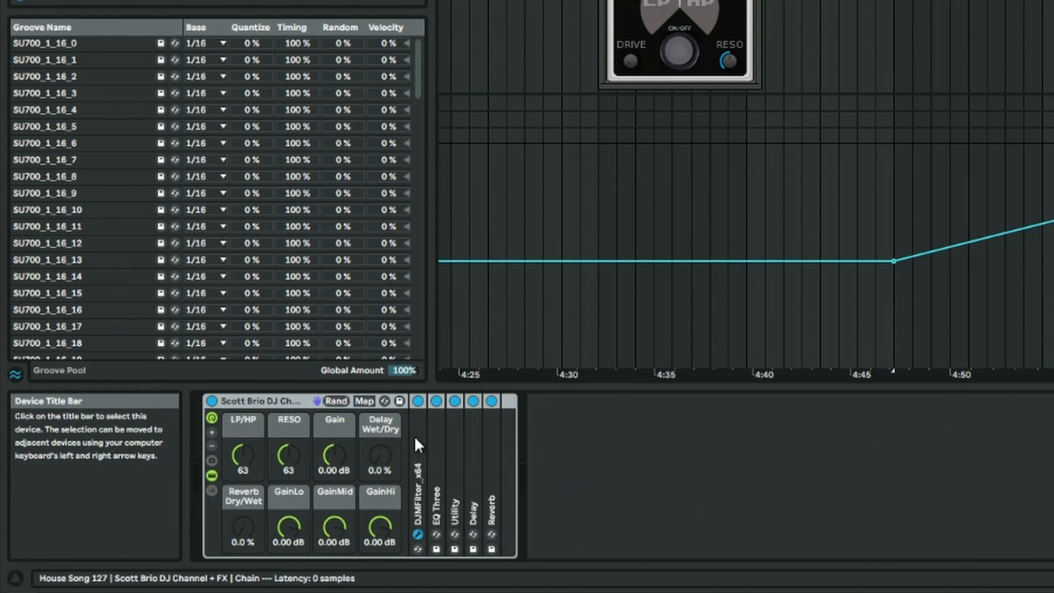
- Examine the rack's DJMFilter, EQ Three, Utility, Delay and Reverb devices by unfolding and folding them one at a time
double_click(417, 432)
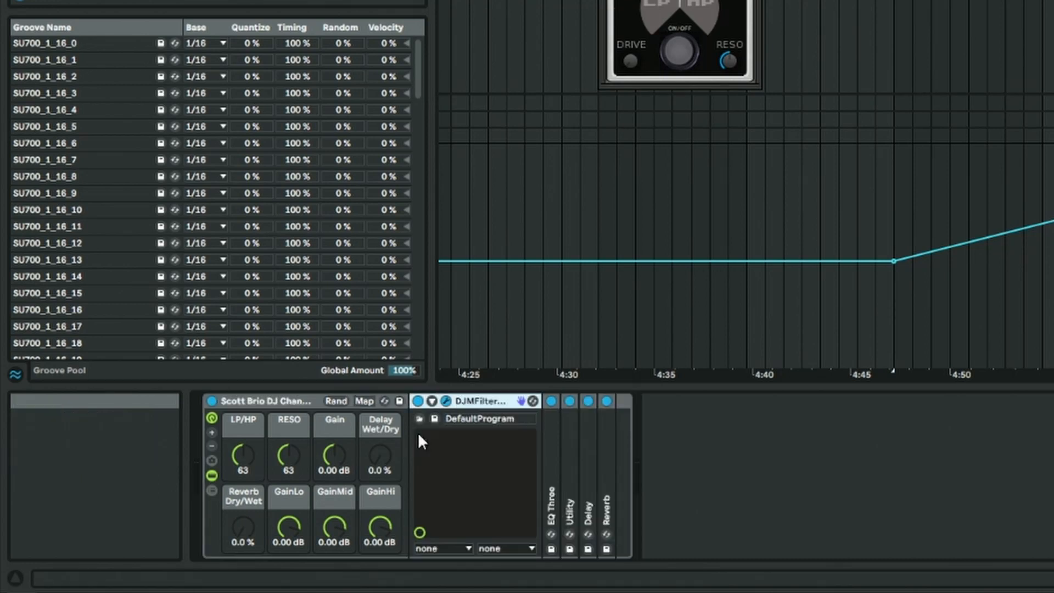
double_click(483, 401)
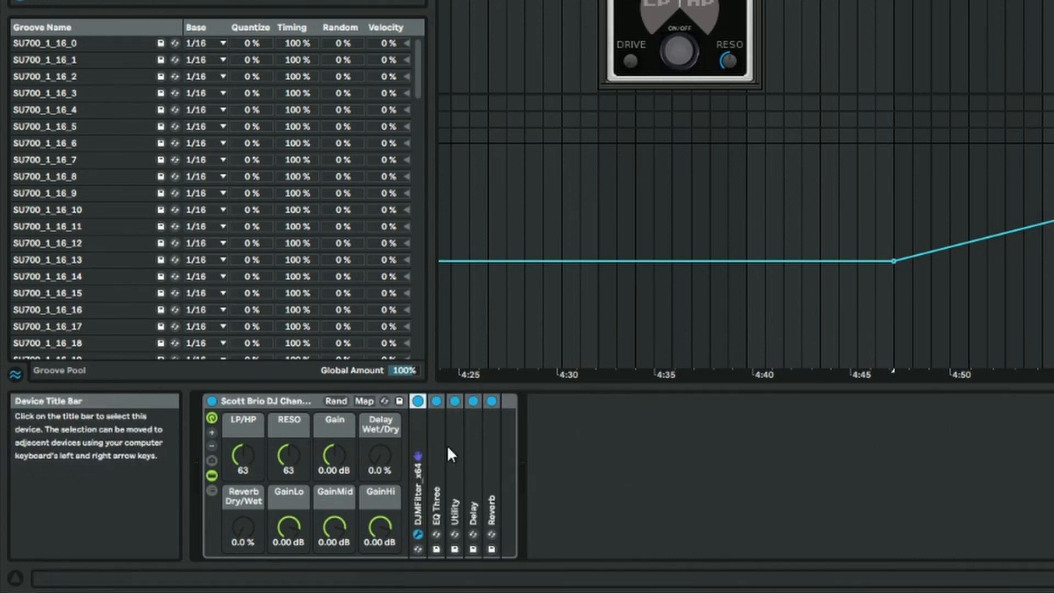
double_click(442, 444)
double_click(476, 403)
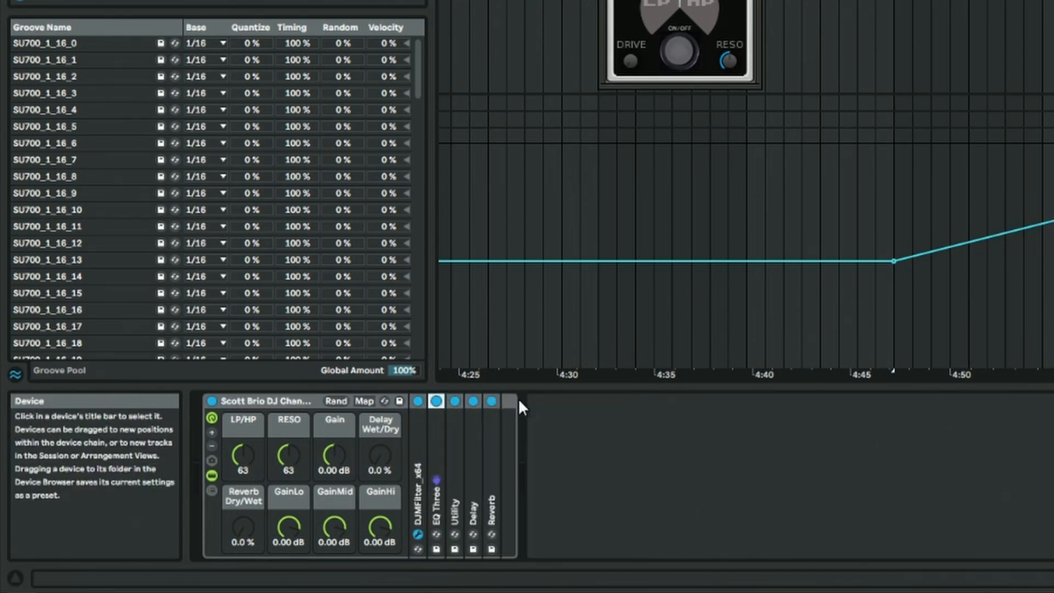
double_click(460, 437)
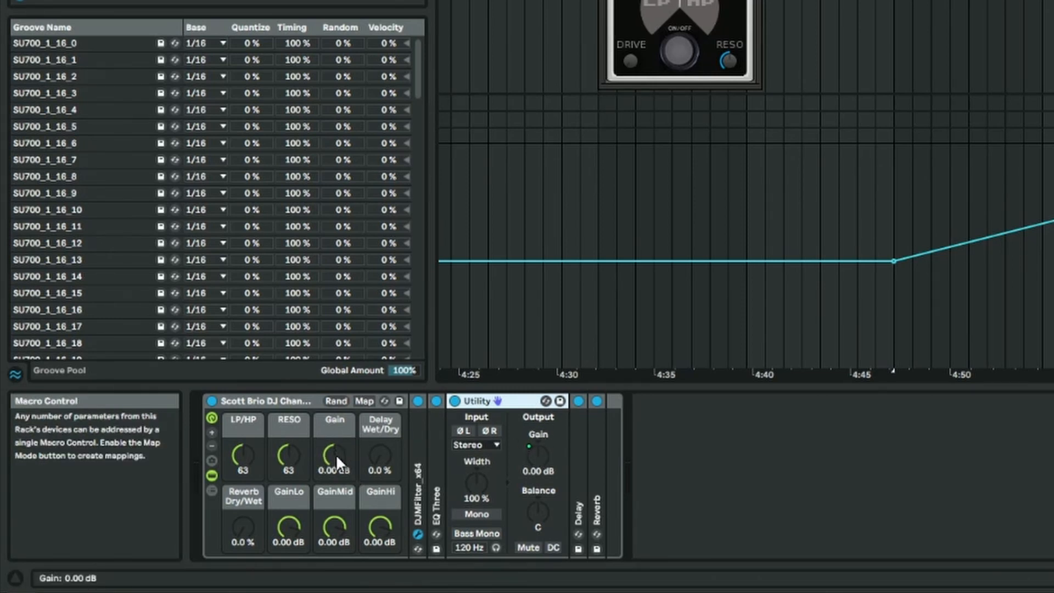
double_click(516, 399)
click(476, 459)
double_click(476, 453)
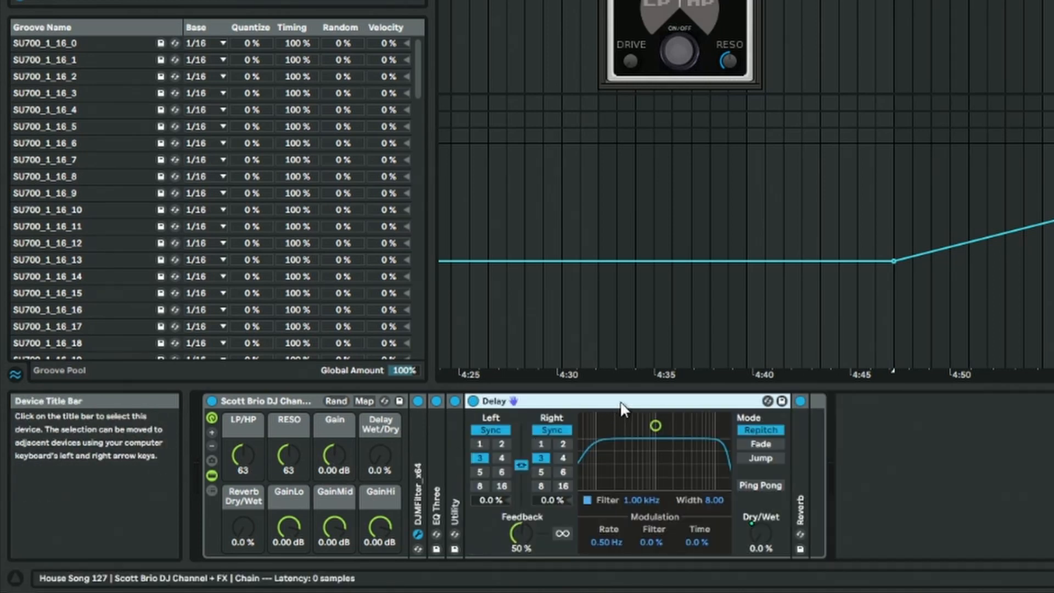
double_click(612, 406)
double_click(497, 449)
double_click(752, 401)
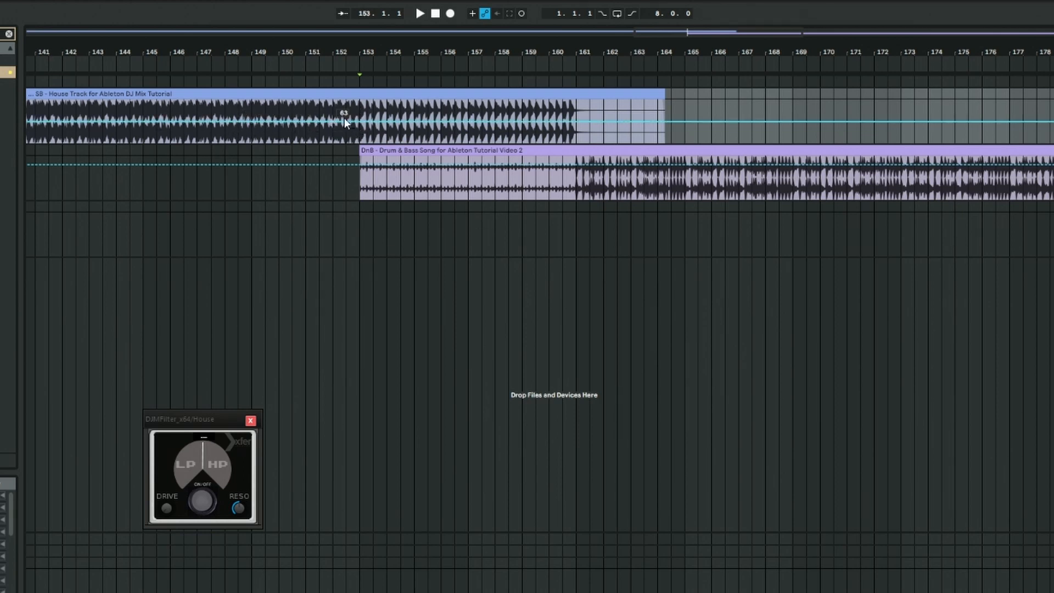
- Automate the house track's LP/HP filter downward from about bar 149 to bar 161, and lower the rack's Gain automation at bar 161
click(252, 122)
drag(575, 122, 575, 141)
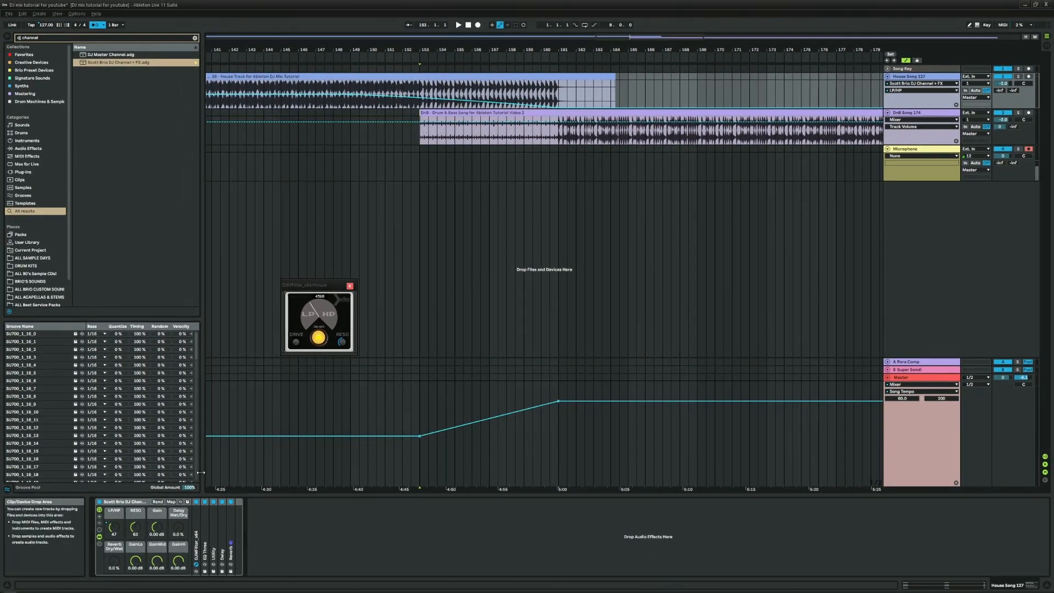
click(157, 531)
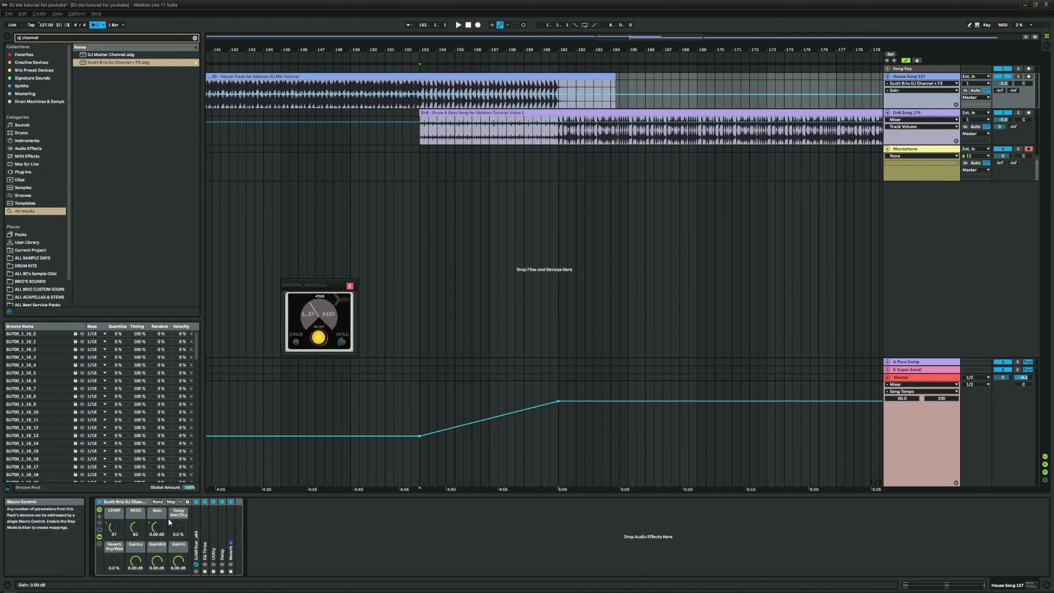
drag(558, 94, 558, 100)
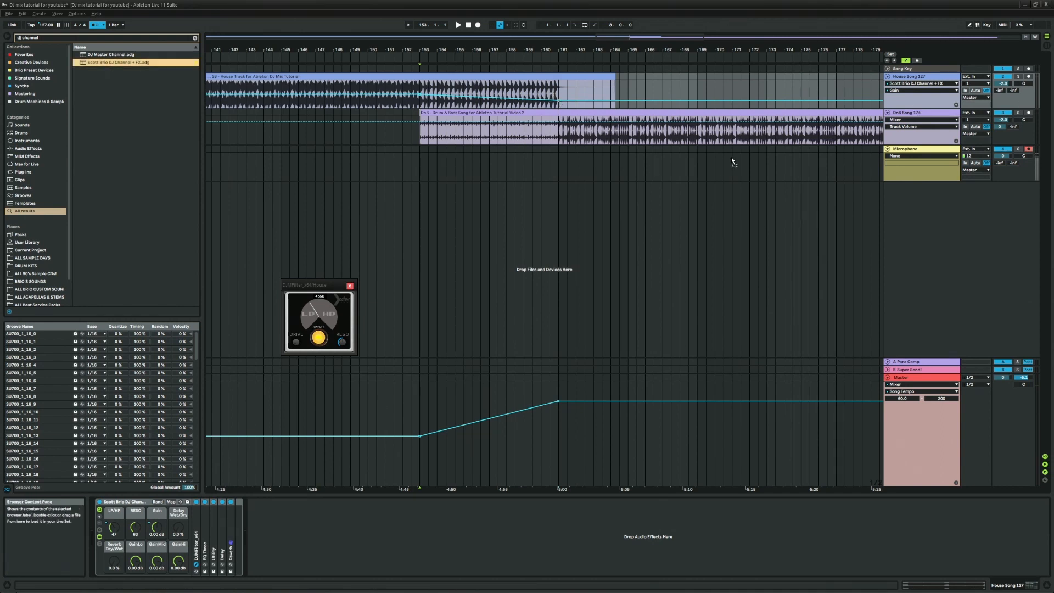
- Load the Scott Brio DJ Channel + FX rack onto the drum & bass track and close both filter plug-in windows
click(770, 131)
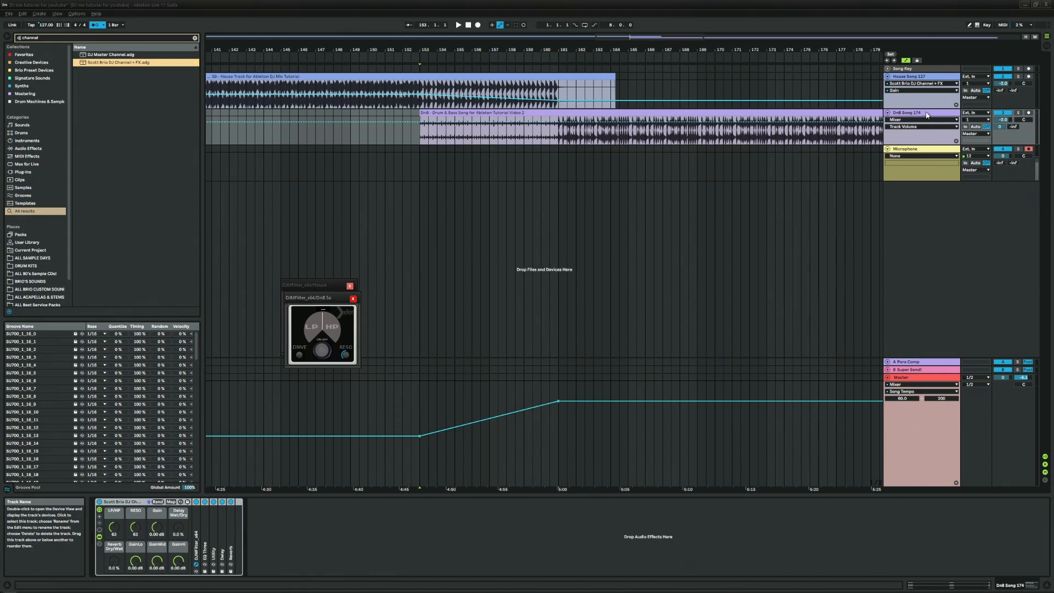
click(353, 299)
click(350, 285)
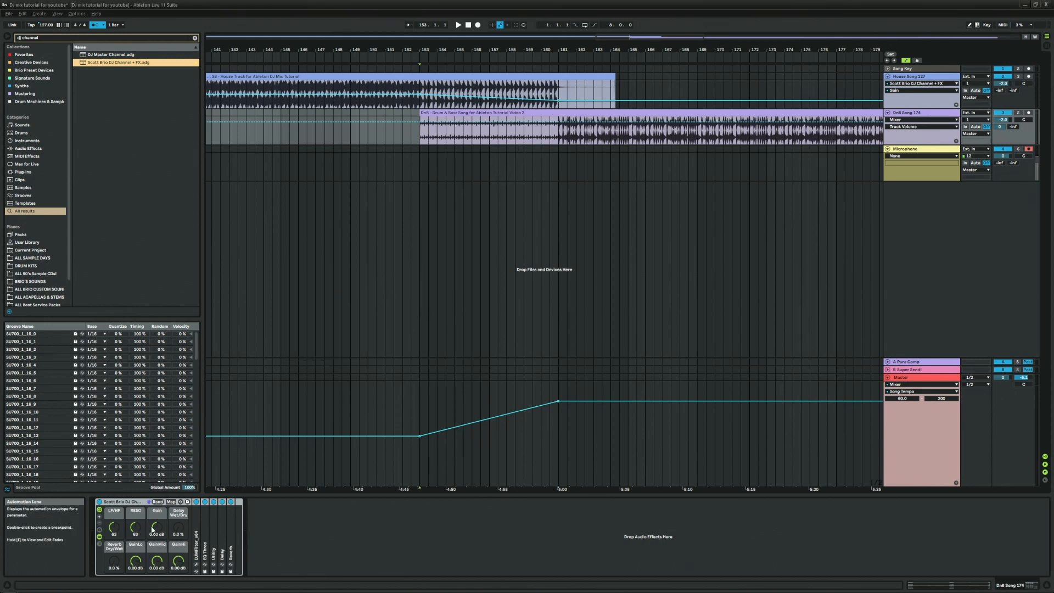
- Automate the drum & bass track's rack Gain to rise from a low level at bar 153 to 0 dB at bar 161, and play the transition
click(156, 530)
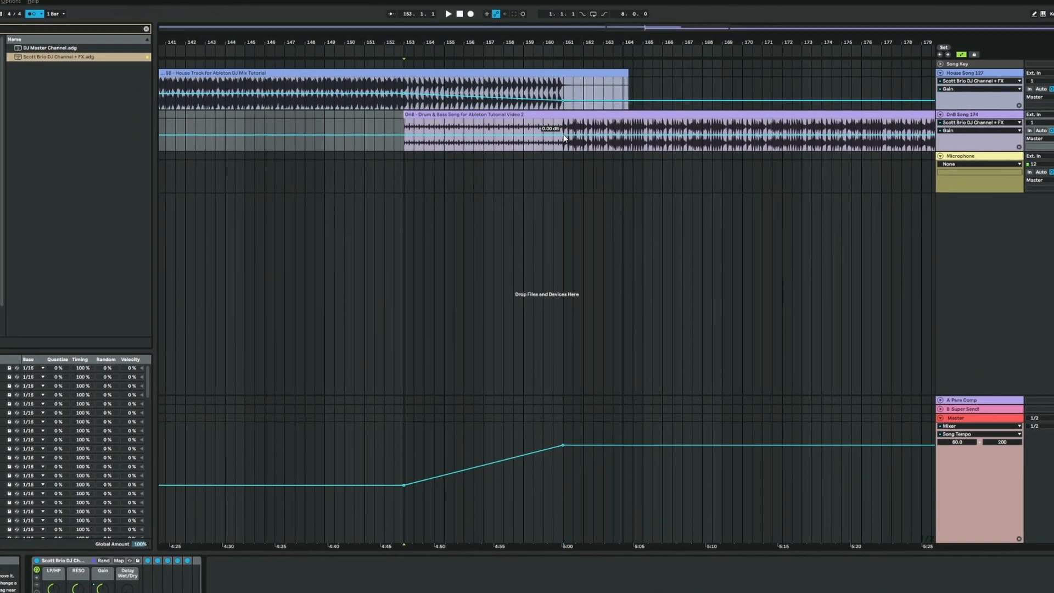
click(564, 136)
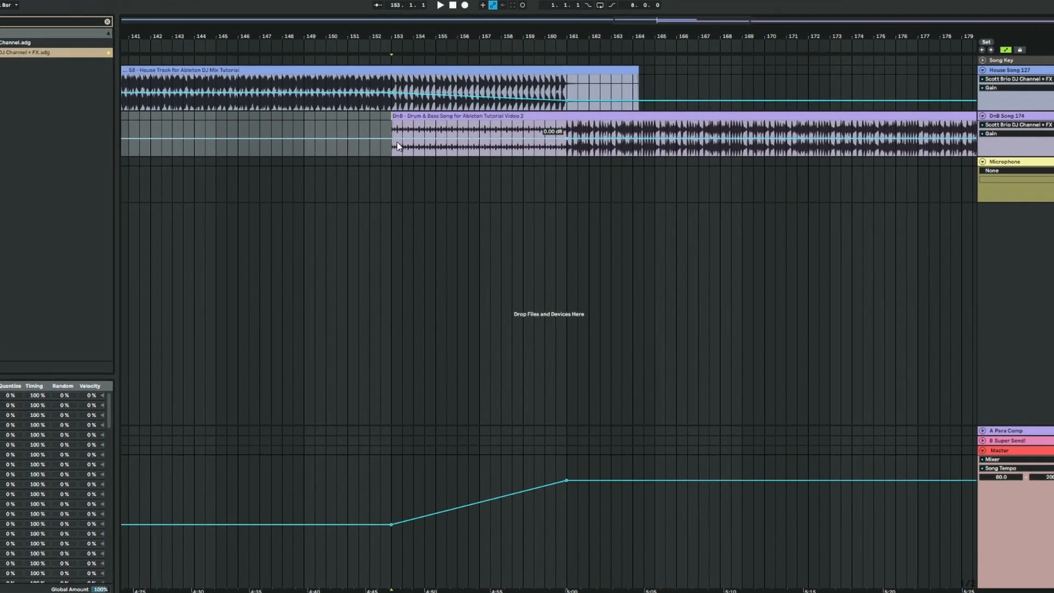
drag(405, 135, 375, 157)
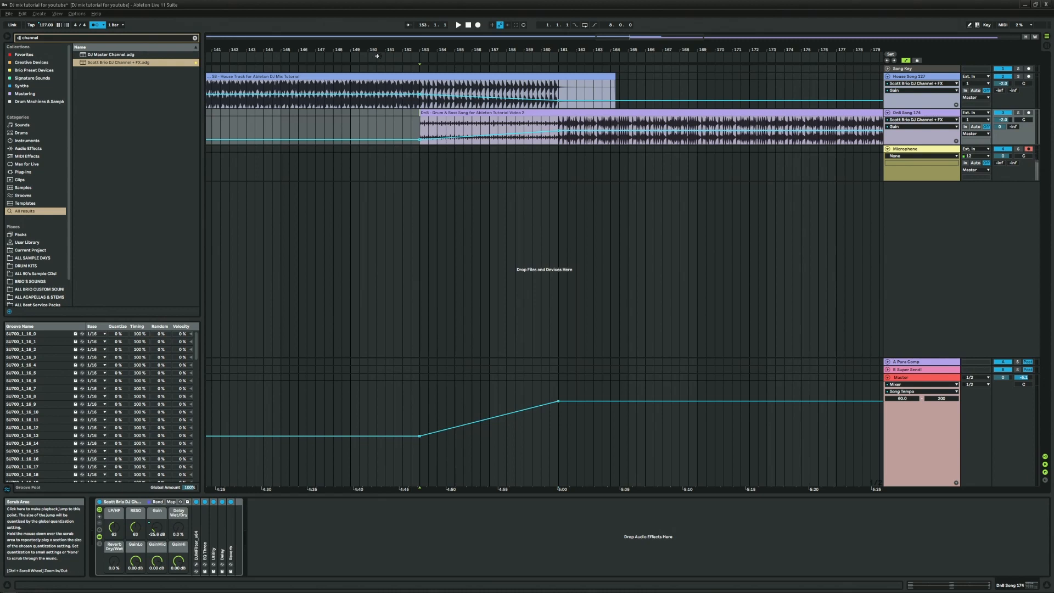
click(377, 56)
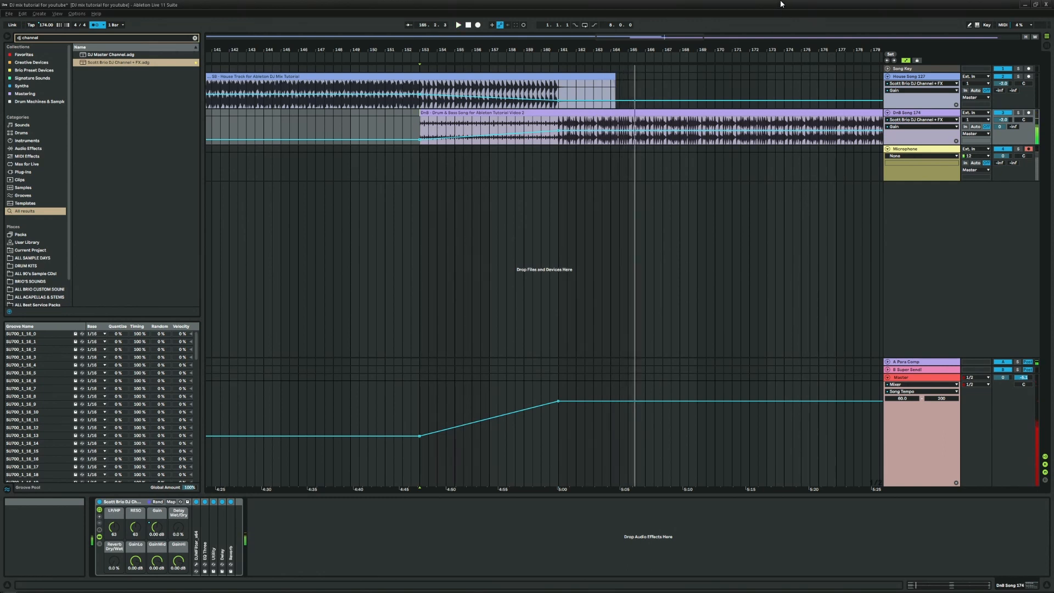
- Automate the house track's Delay Wet/Dry up from bar 153 to 63 % at bar 161, and lower the drum & bass Gain further at bar 153
click(421, 108)
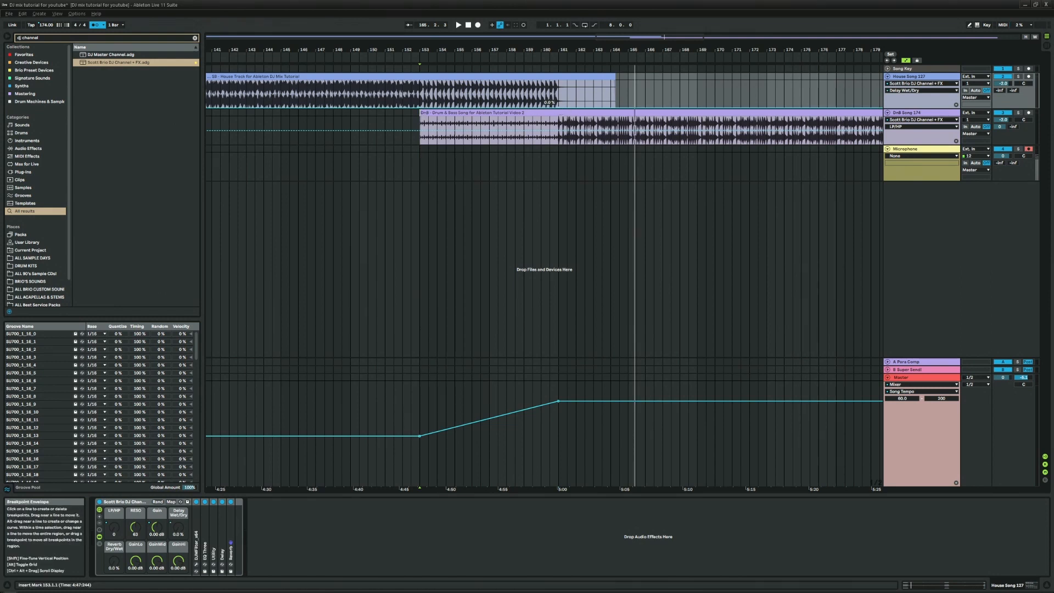
drag(559, 108, 559, 90)
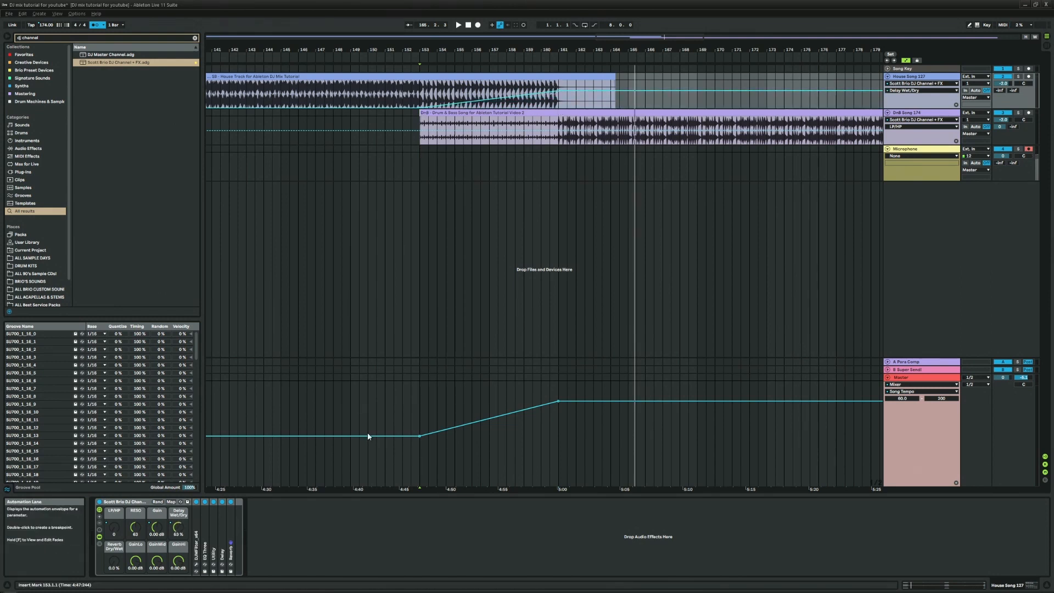
click(944, 135)
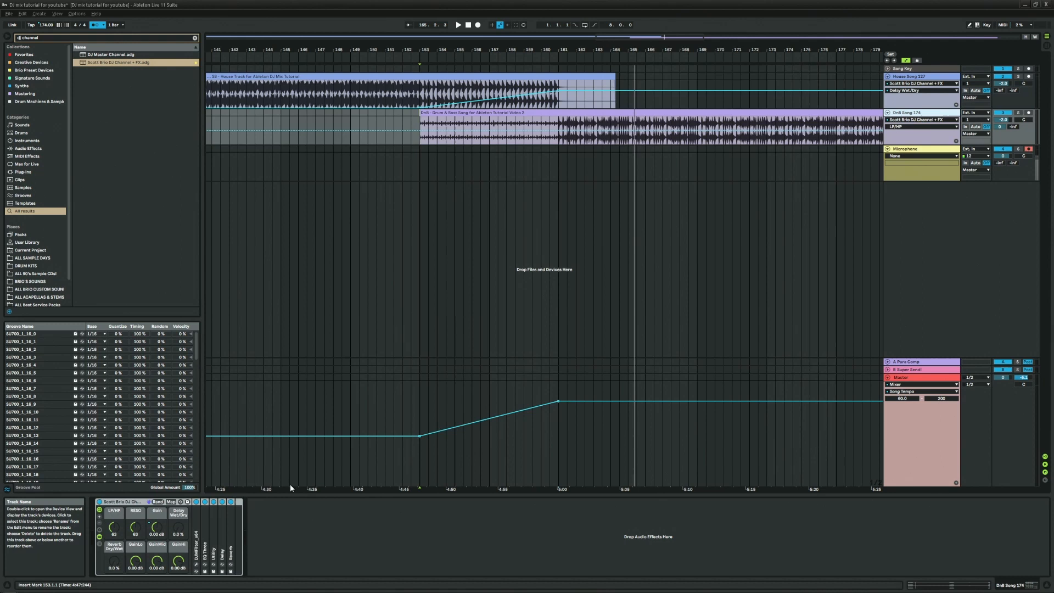
click(160, 531)
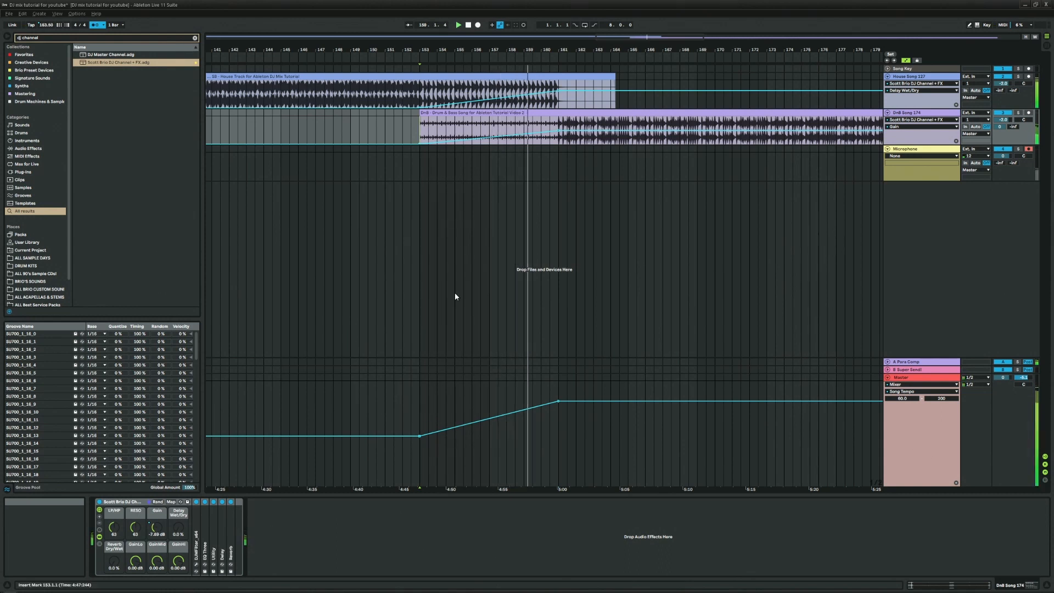
- Automate the house track's GainLo down from bar 153 to about -27.1 dB at bar 161, and play the transition
click(926, 76)
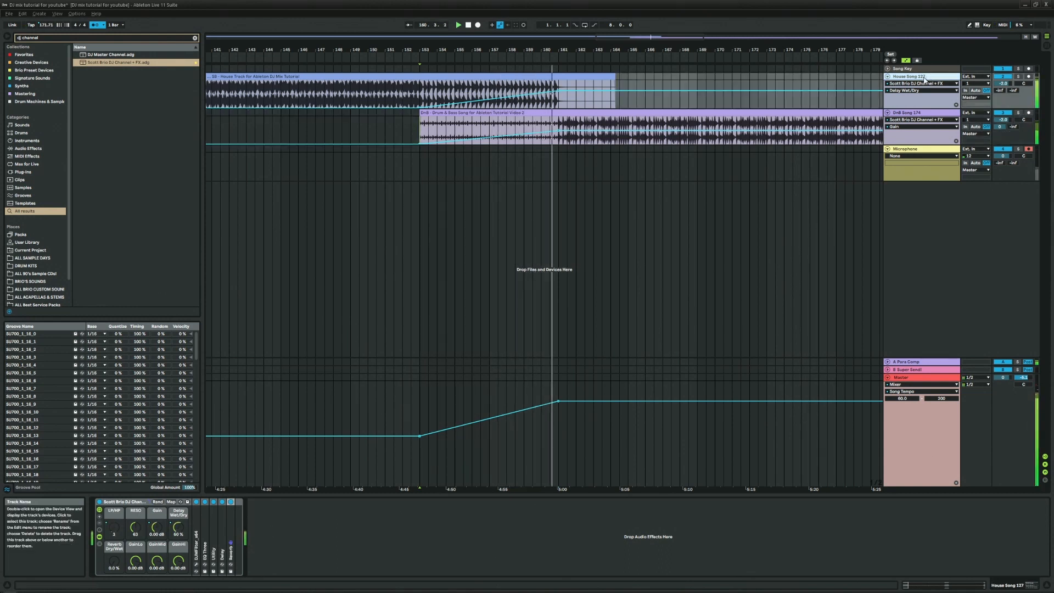
click(115, 530)
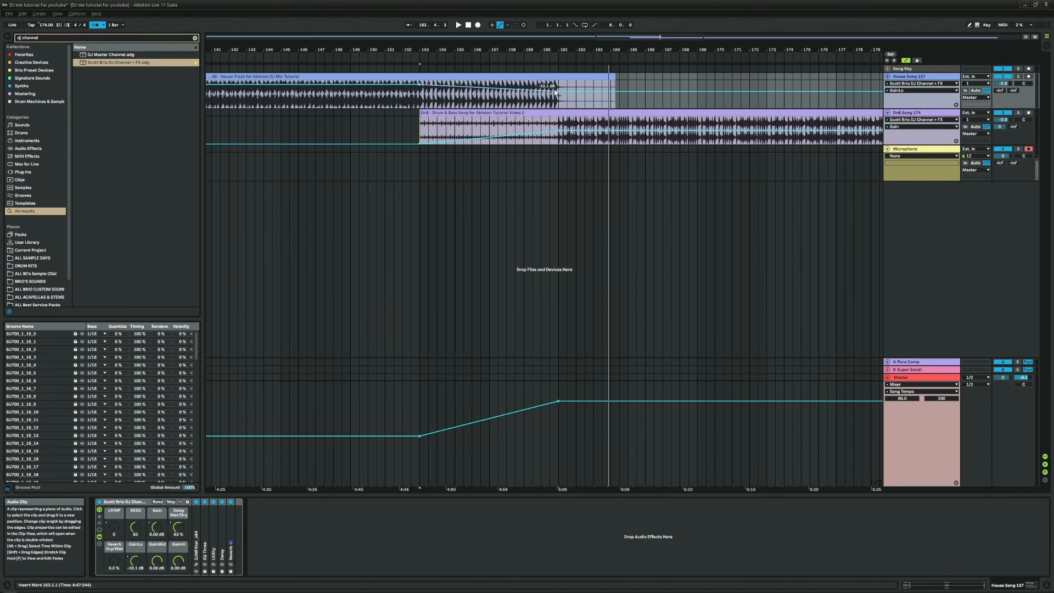
click(559, 94)
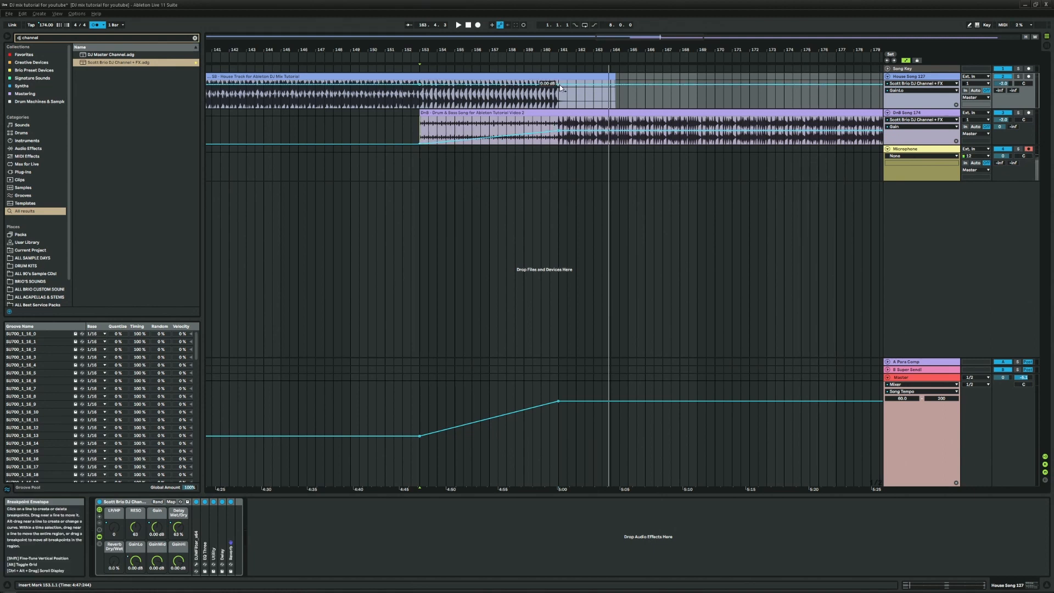
drag(560, 87, 560, 97)
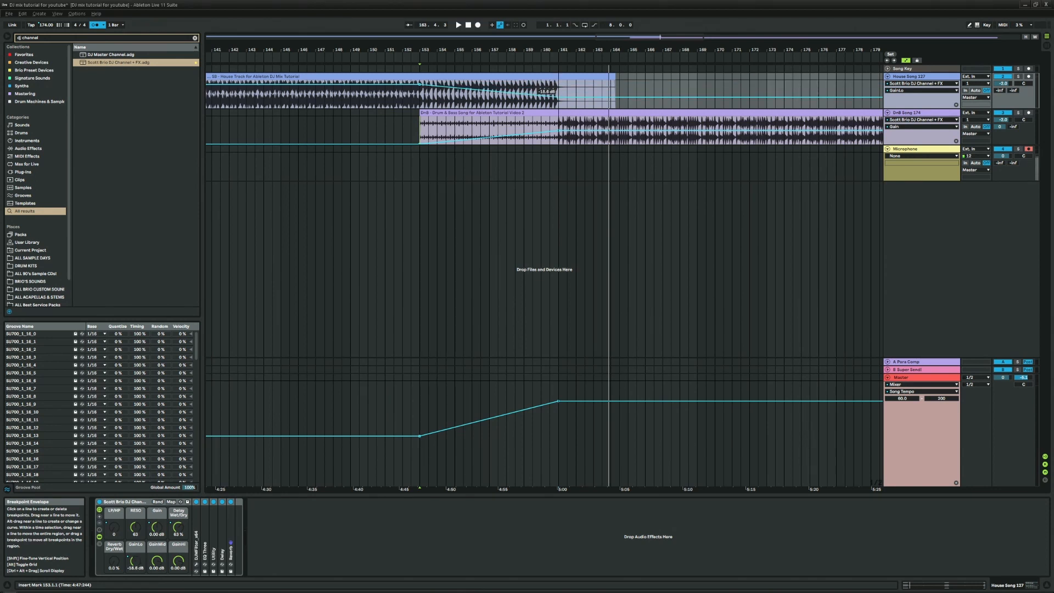
drag(558, 97, 558, 100)
click(401, 59)
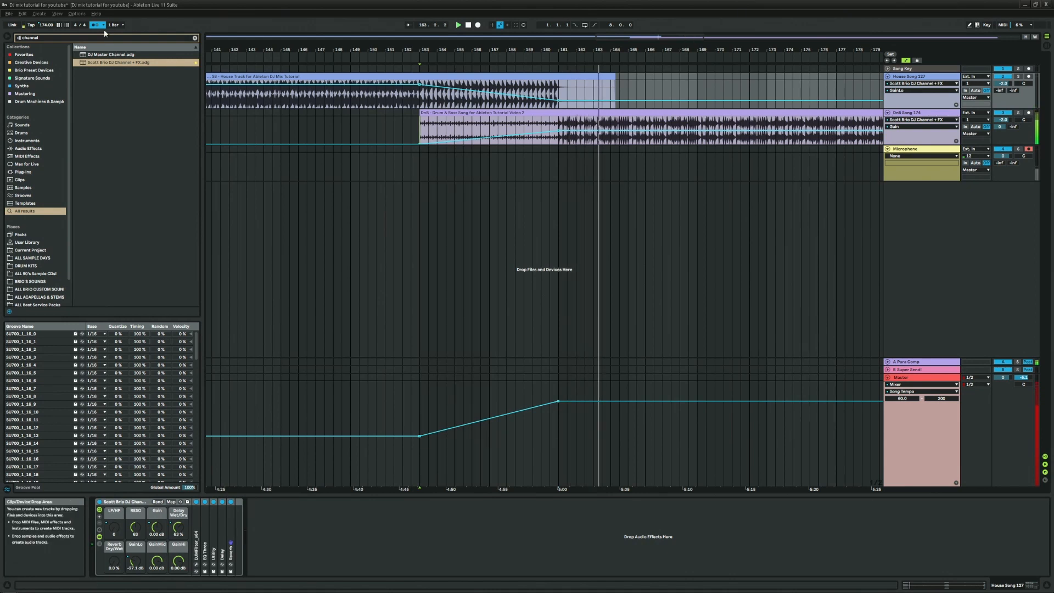
- Set the recorded Microphone clip's gain at the song start to -1.77 dB and trim its silent end back to 5.3.1
drag(668, 37, 724, 2)
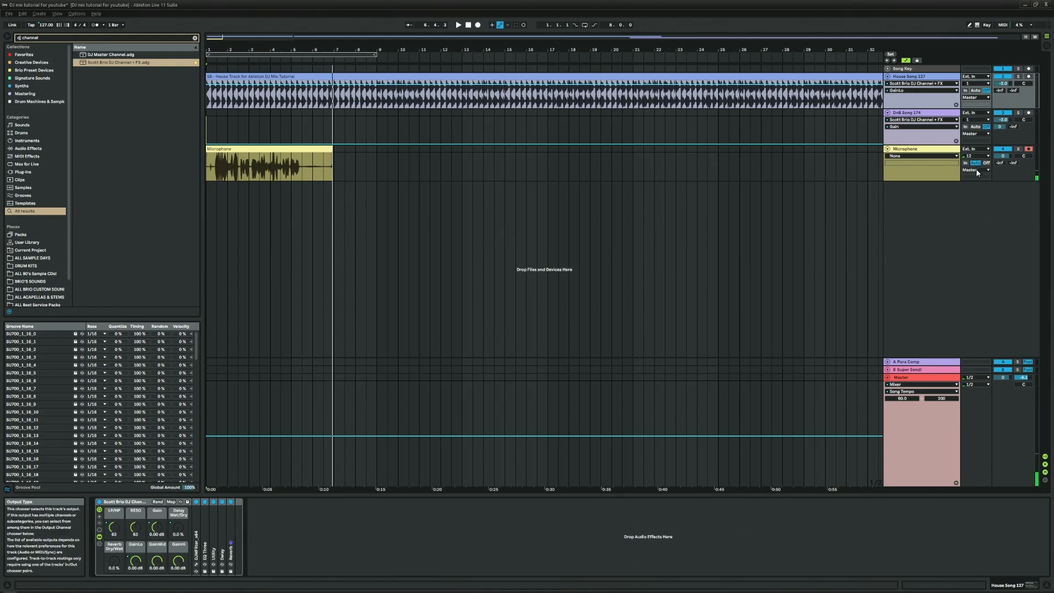
click(235, 149)
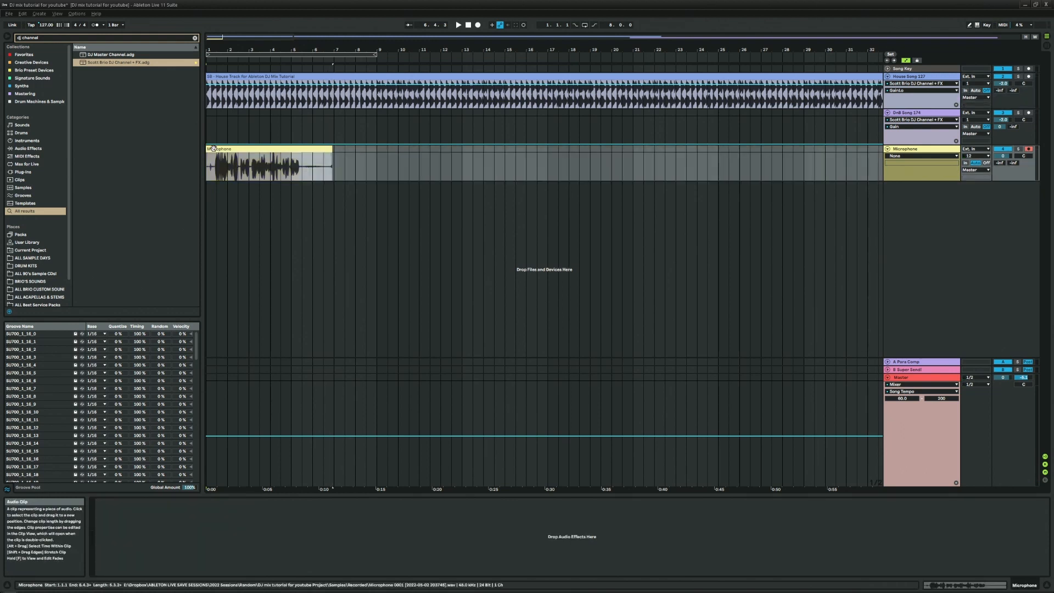
double_click(236, 148)
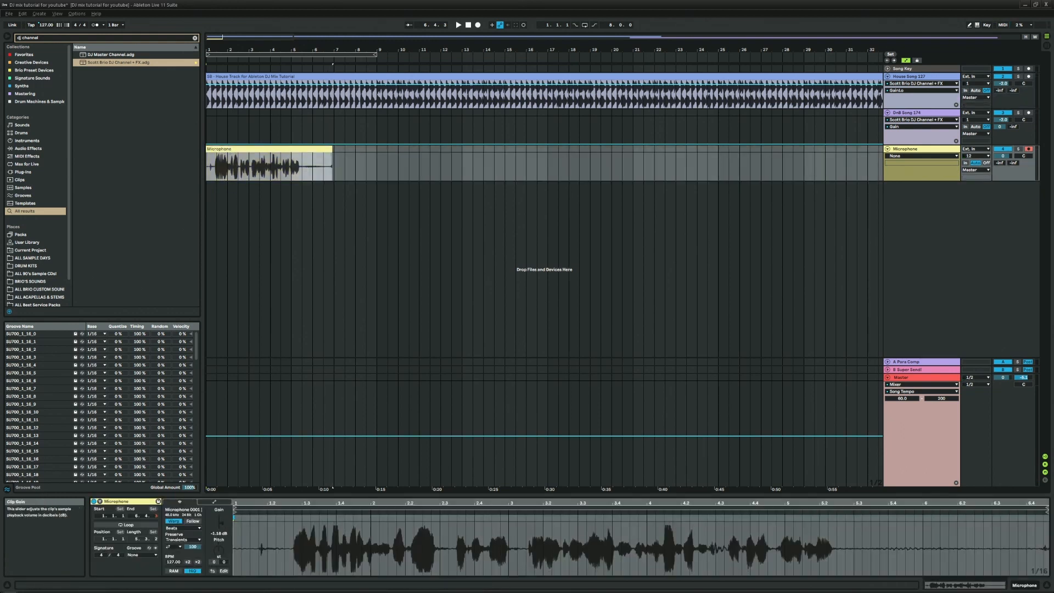
drag(331, 150, 302, 149)
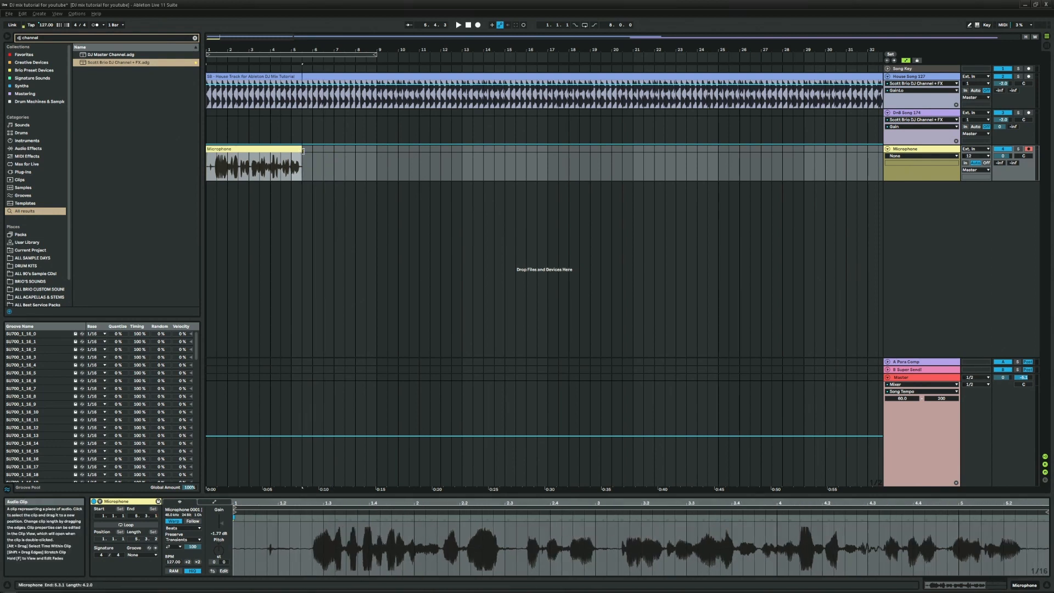
- Trim the Microphone clip's start to just before the first word and its end to 5.2.3, with short fades at both ends
drag(231, 50, 247, 115)
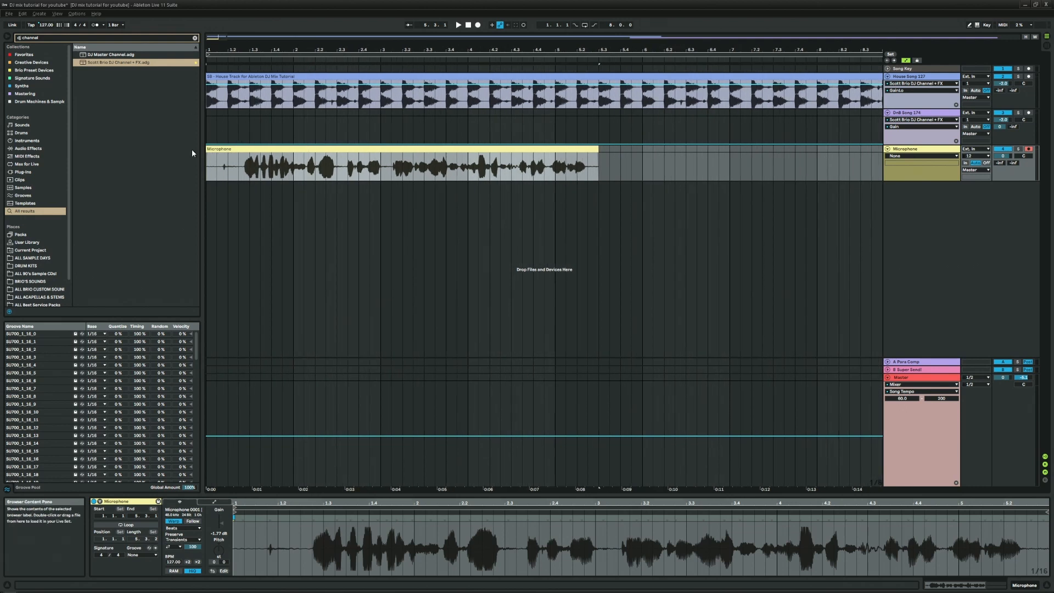
drag(209, 150, 240, 150)
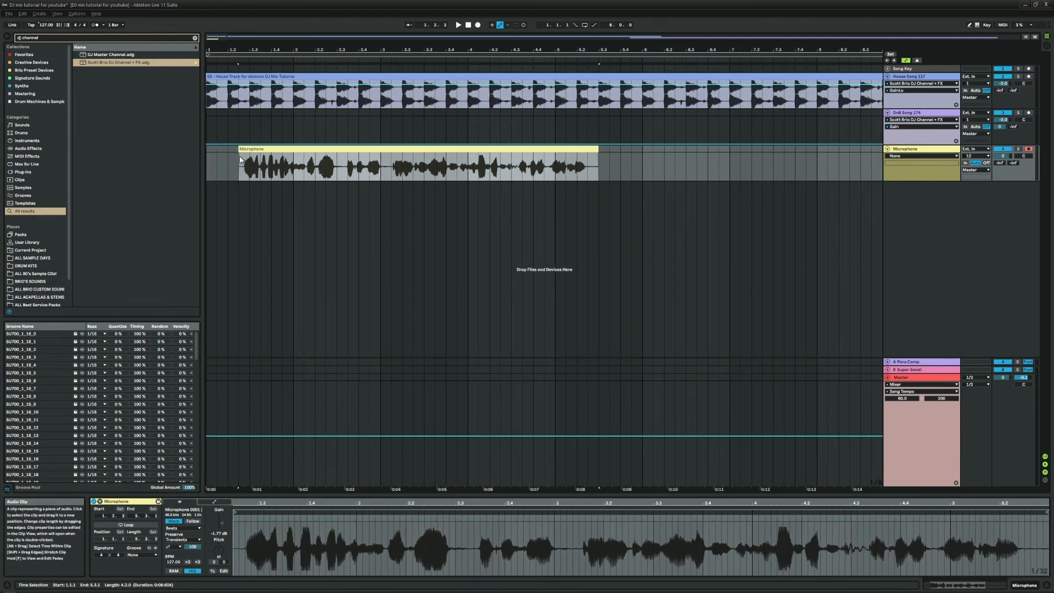
click(240, 156)
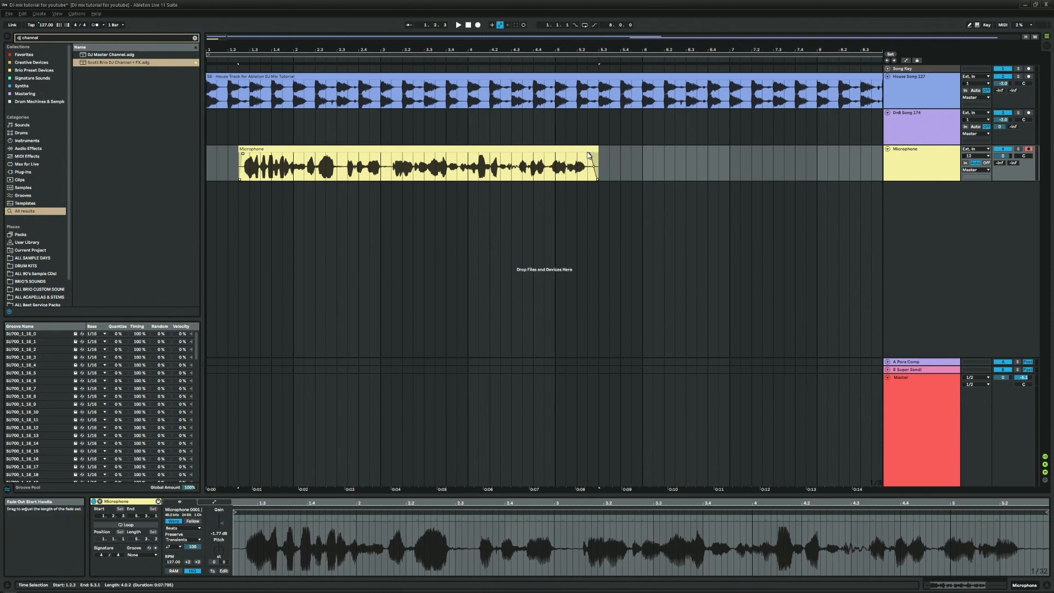
drag(597, 162, 585, 159)
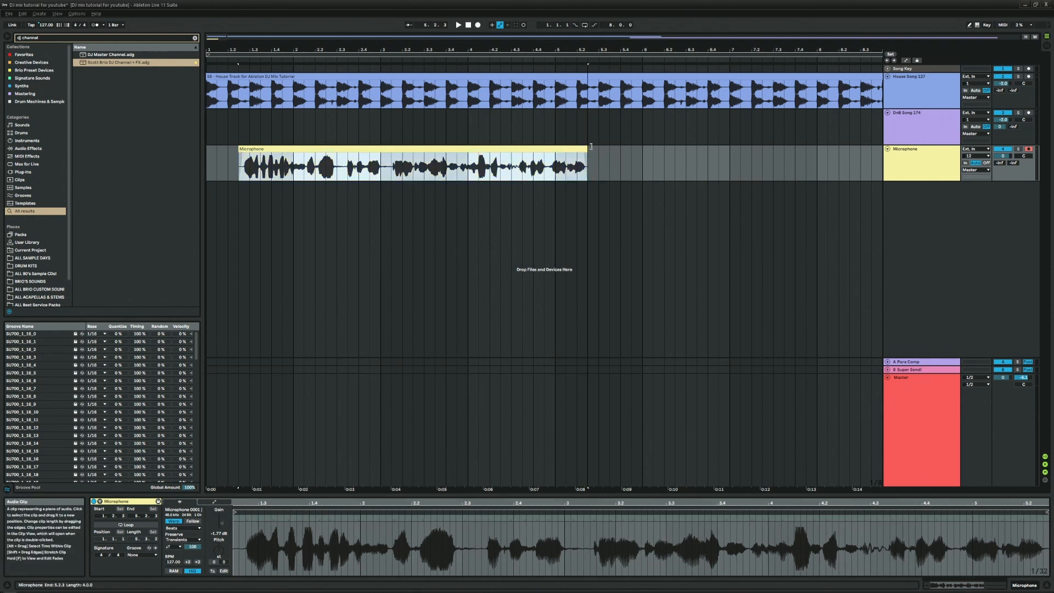
click(584, 159)
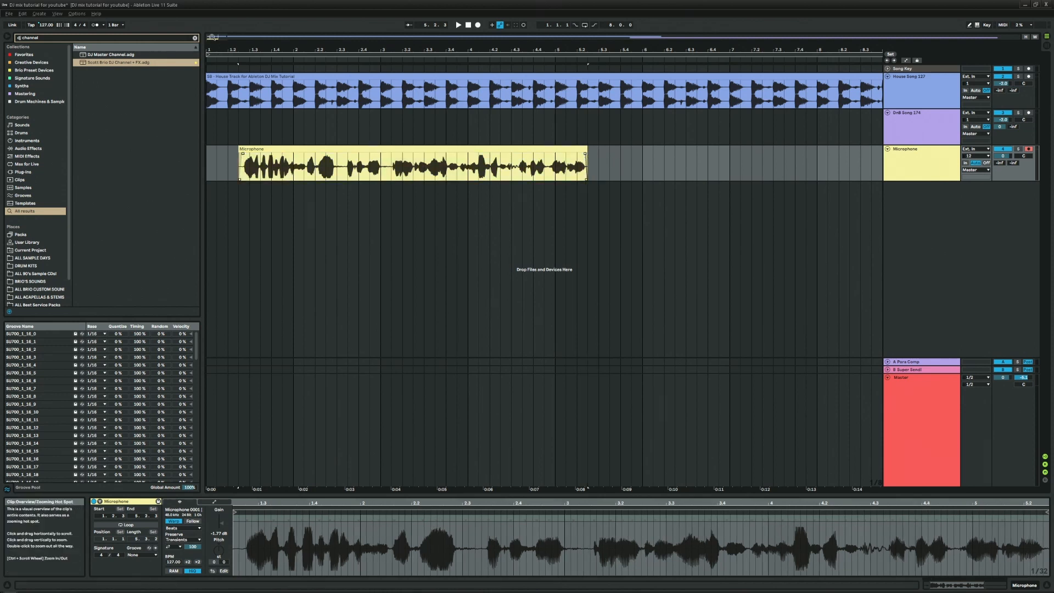
mouse_move(213, 36)
mouse_down()
mouse_move(214, 69)
mouse_move(214, 38)
mouse_up()
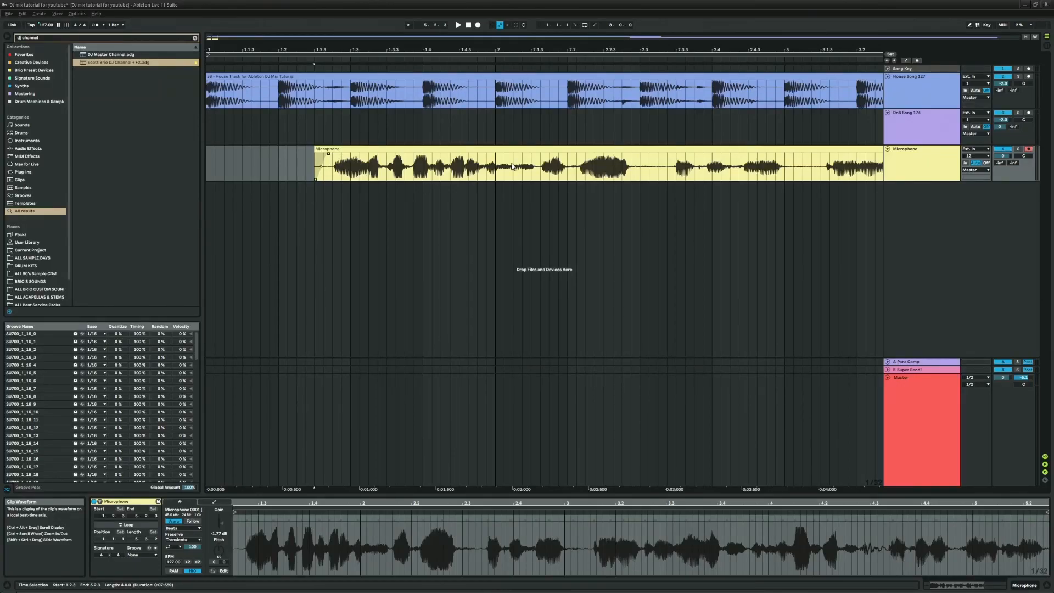
drag(315, 149, 333, 156)
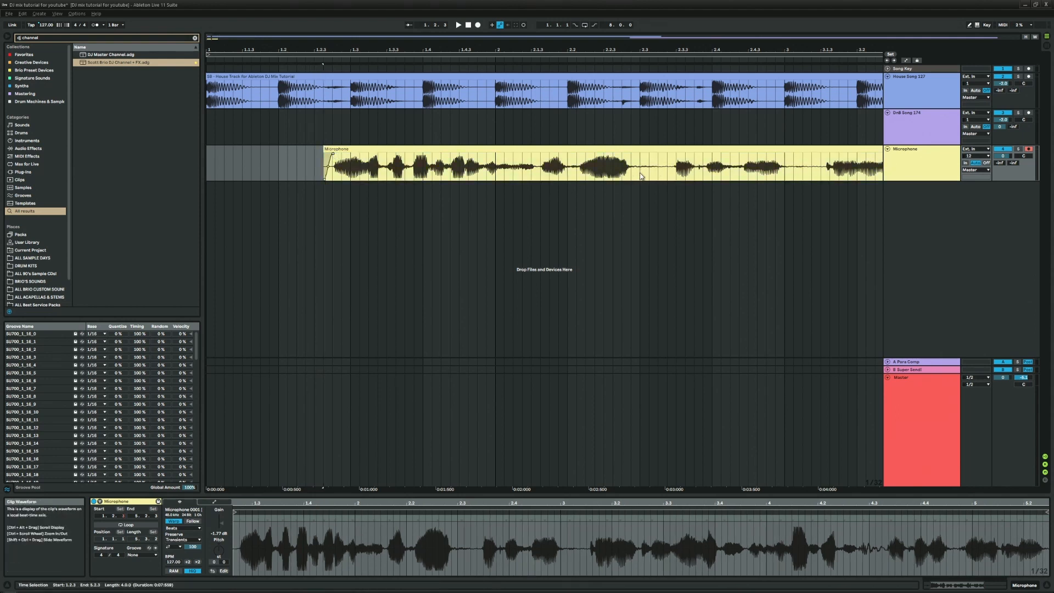
- Delete the silent gaps in the Microphone clip after 2.3.1 and after bar 3, adding short fades at the cuts
drag(641, 171, 671, 171)
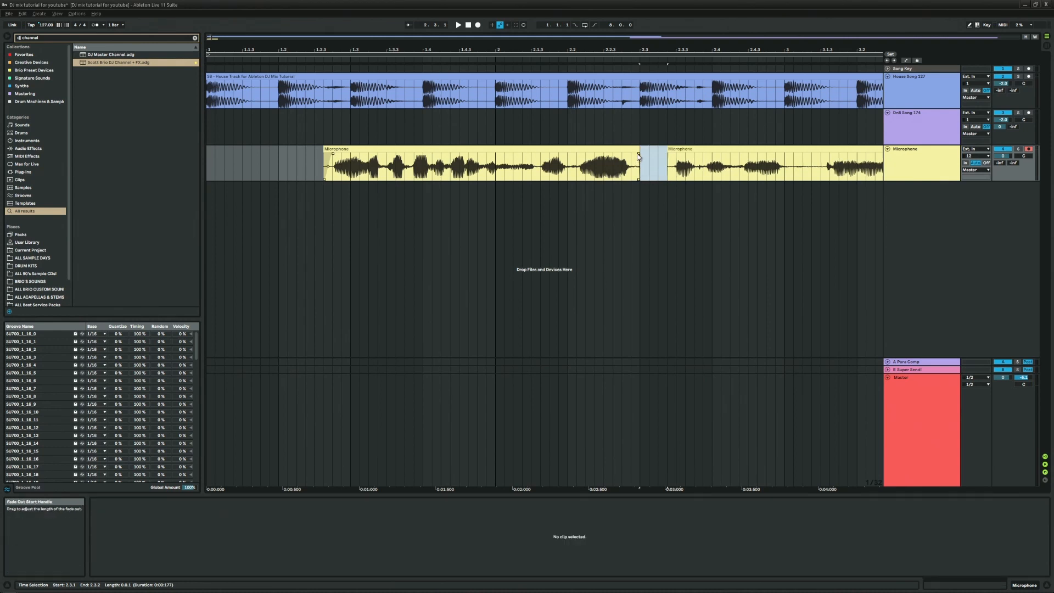
key(Delete)
click(671, 156)
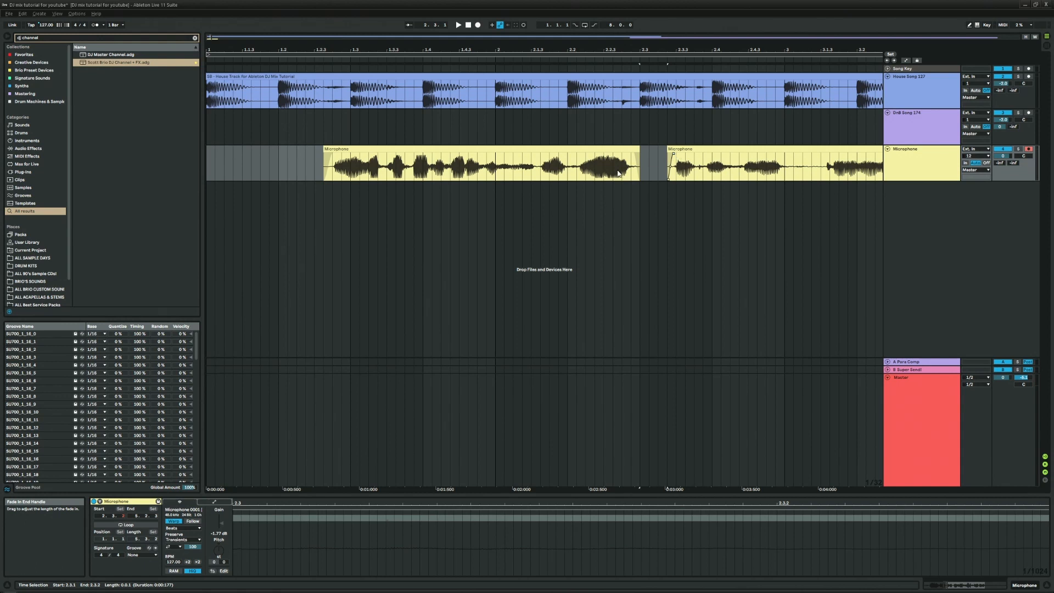
click(790, 175)
key(Delete)
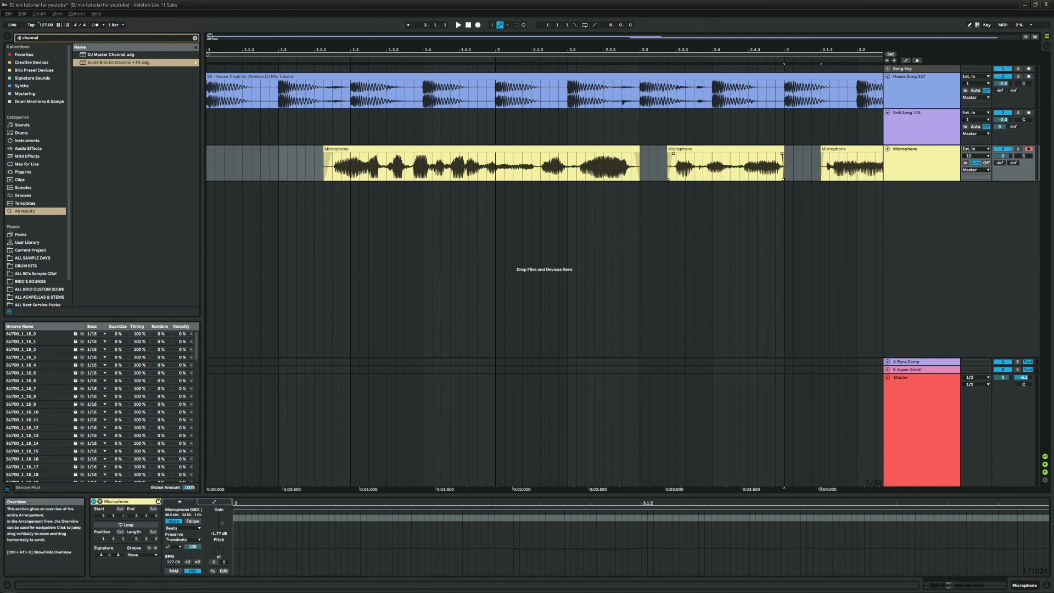
- Cut out the short pause in the Microphone clip between 4.4.3 and 4.4.4
drag(211, 37, 212, 38)
click(556, 173)
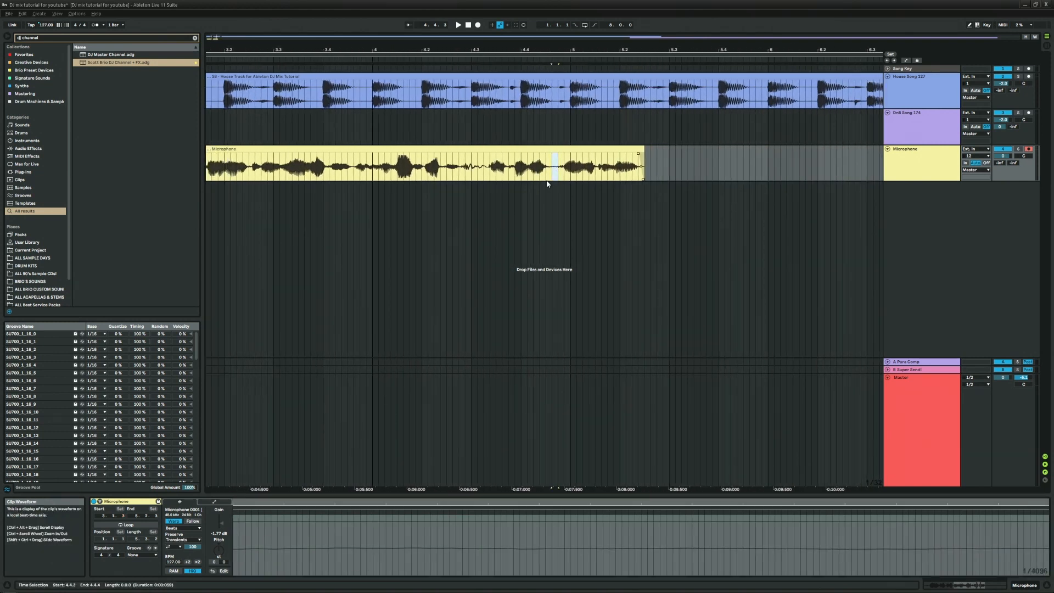
key(ctrl+e)
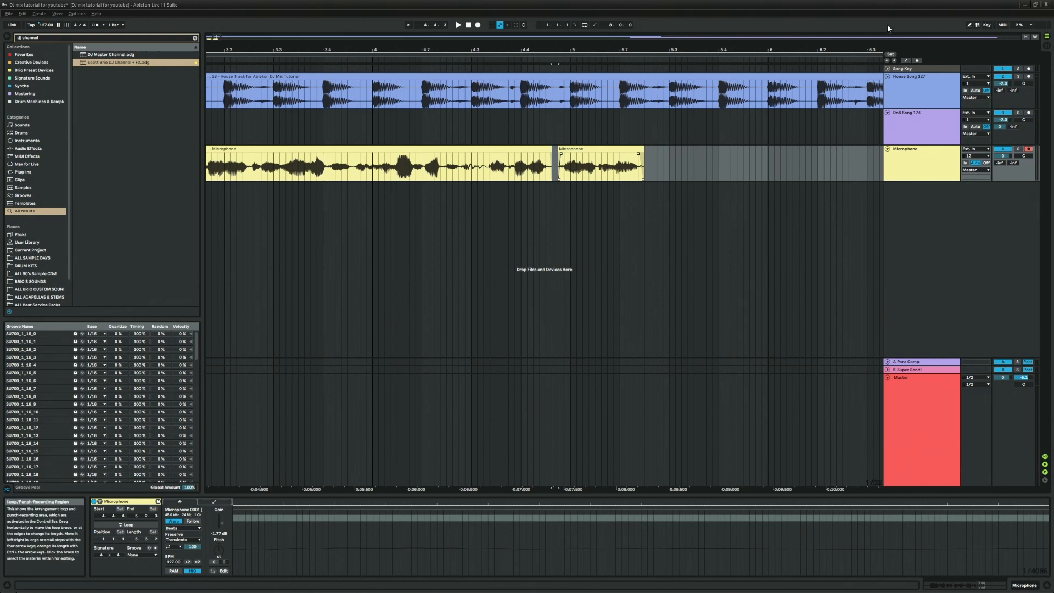
- Play the voice-over with the house track from the song start and lower the Microphone track's volume to -2.3 dB
drag(215, 36, 216, 38)
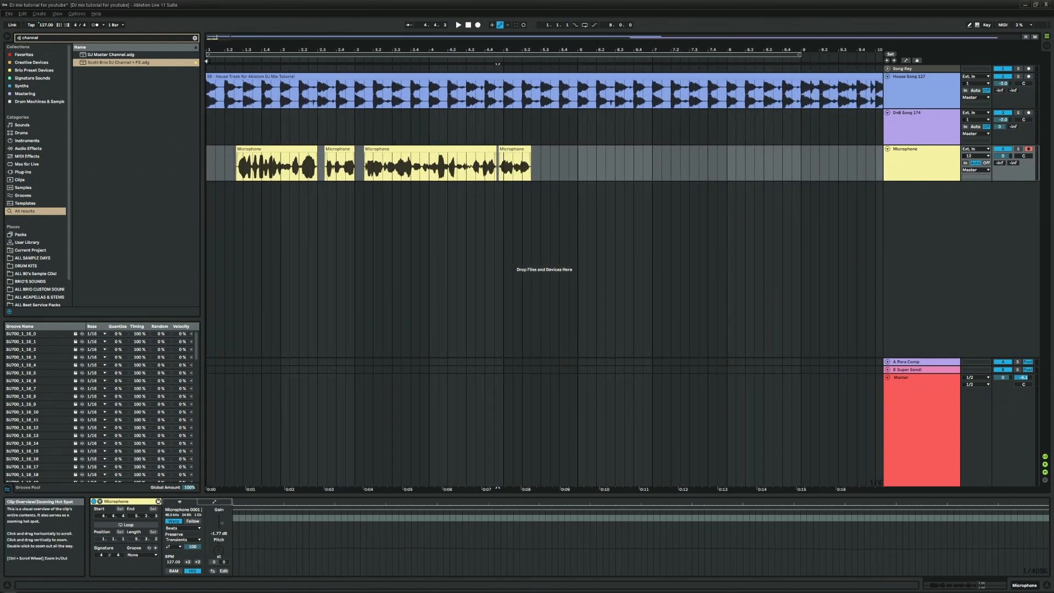
click(468, 26)
key(space)
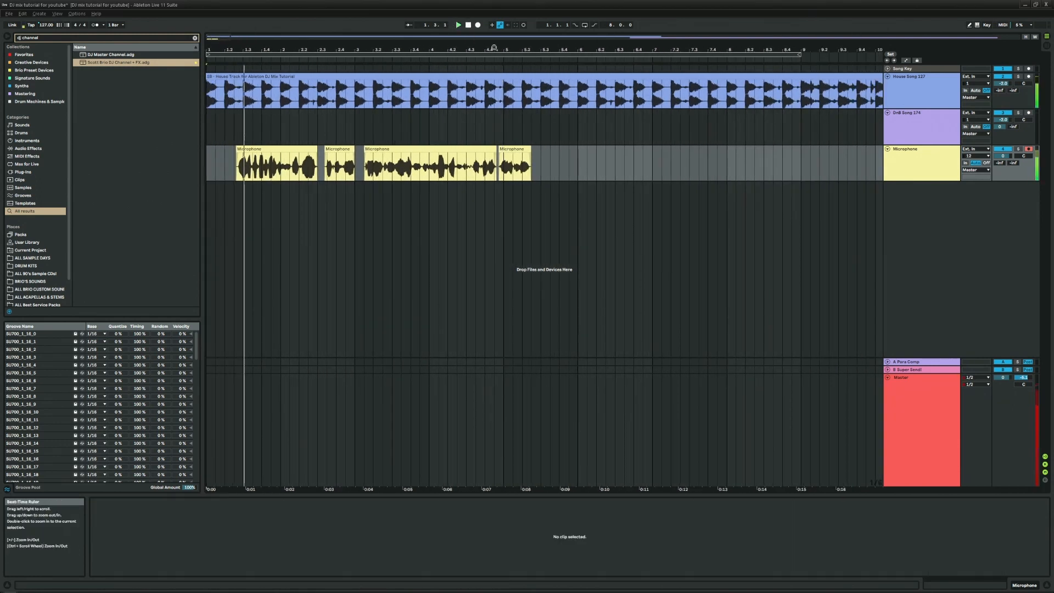
drag(1004, 156, 1003, 160)
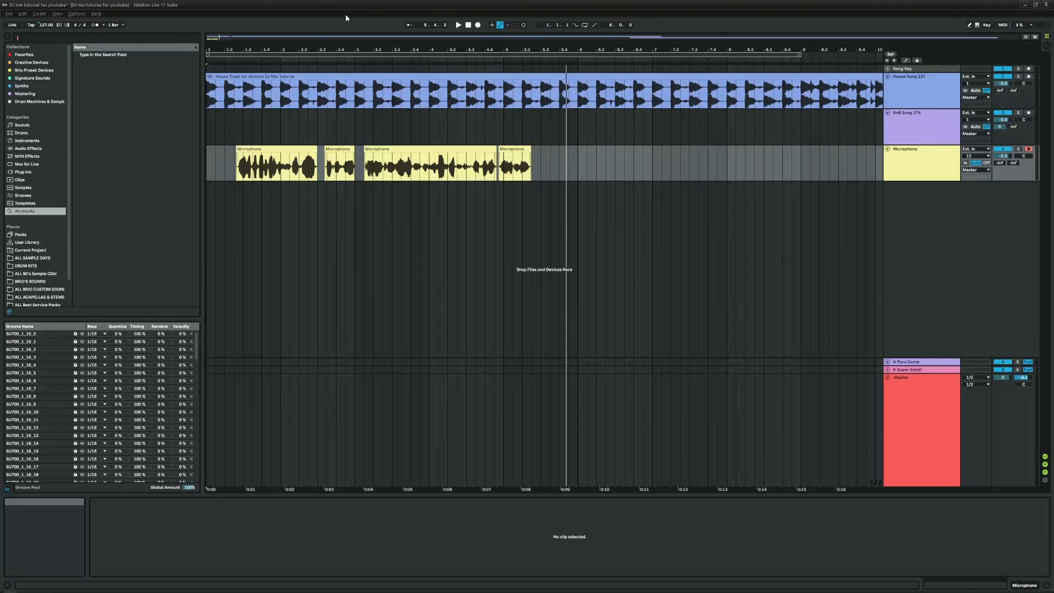
- Add EQ Eight to the Microphone track with a 40 Hz low cut and a 3.10 dB high-shelf boost at 2.90 kHz
text(eight)
key(Down)
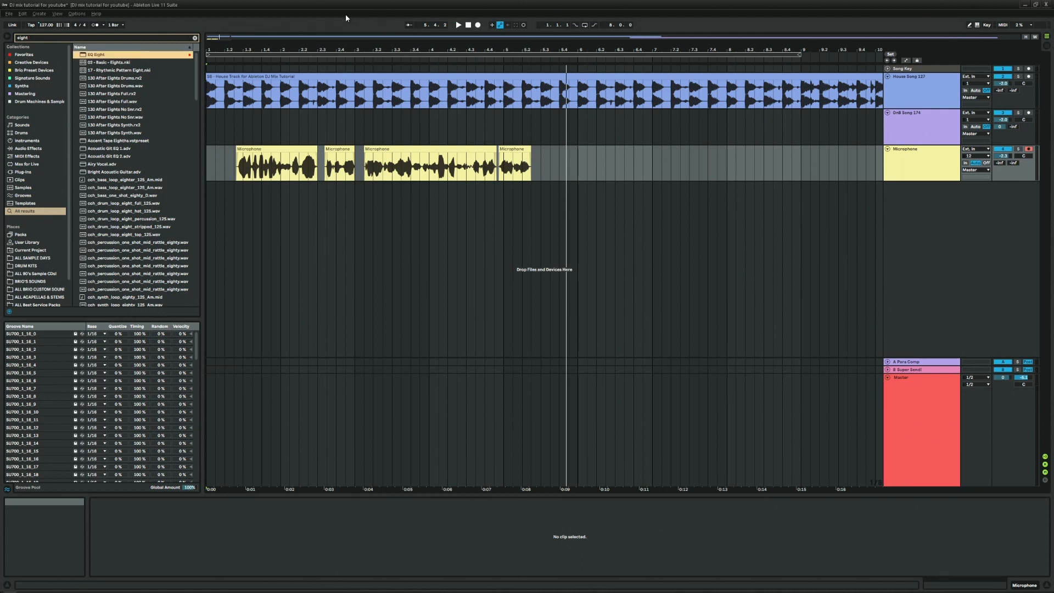
key(Return)
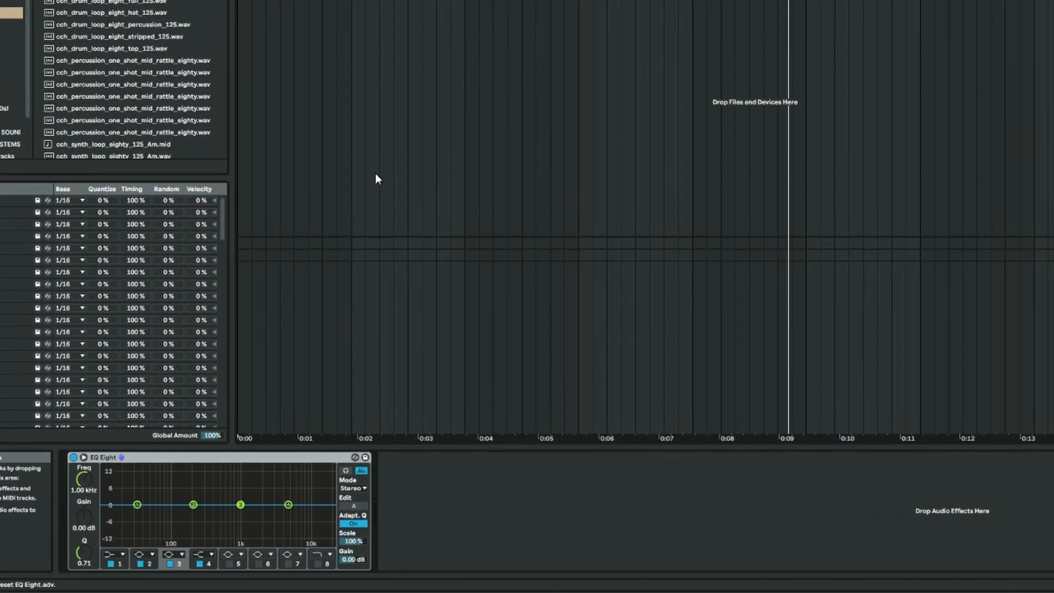
click(114, 554)
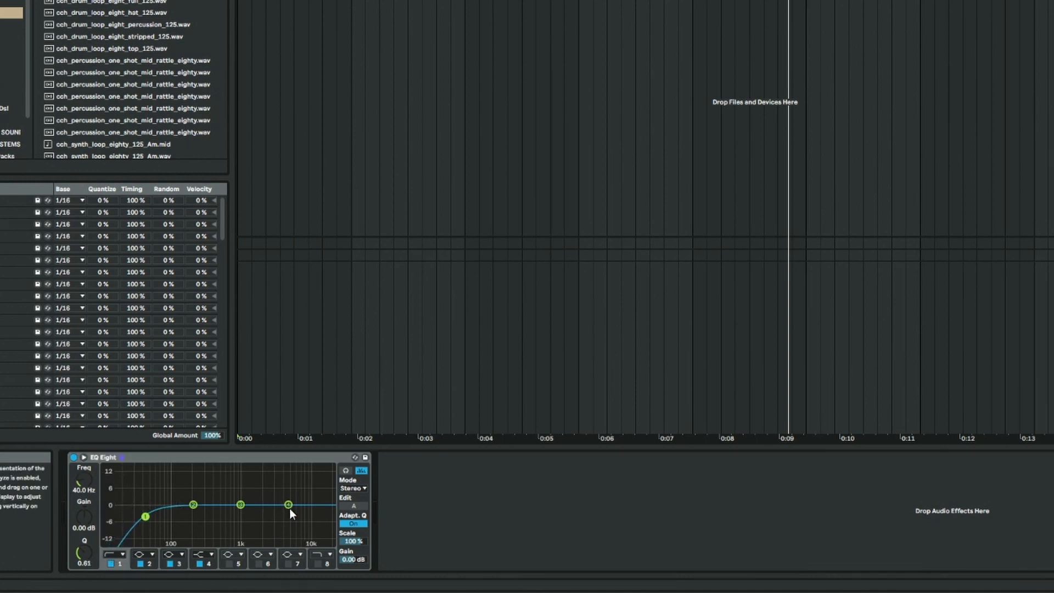
drag(287, 500, 267, 495)
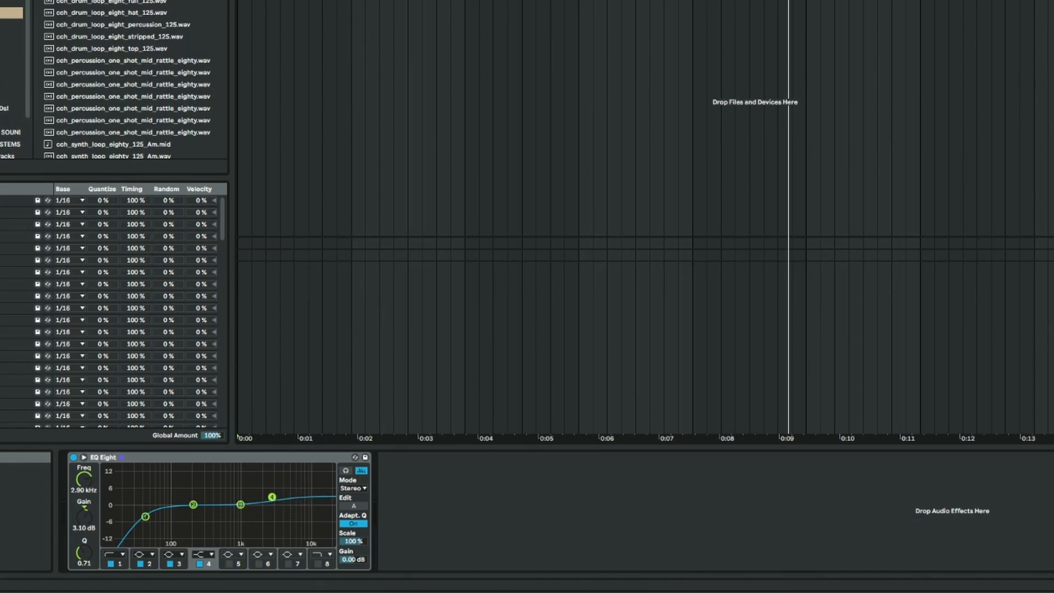
- Add a Gate after the EQ and, during playback, set its threshold to -44.4 dB and hold to 14.4 ms
key(ctrl+f)
text(gate)
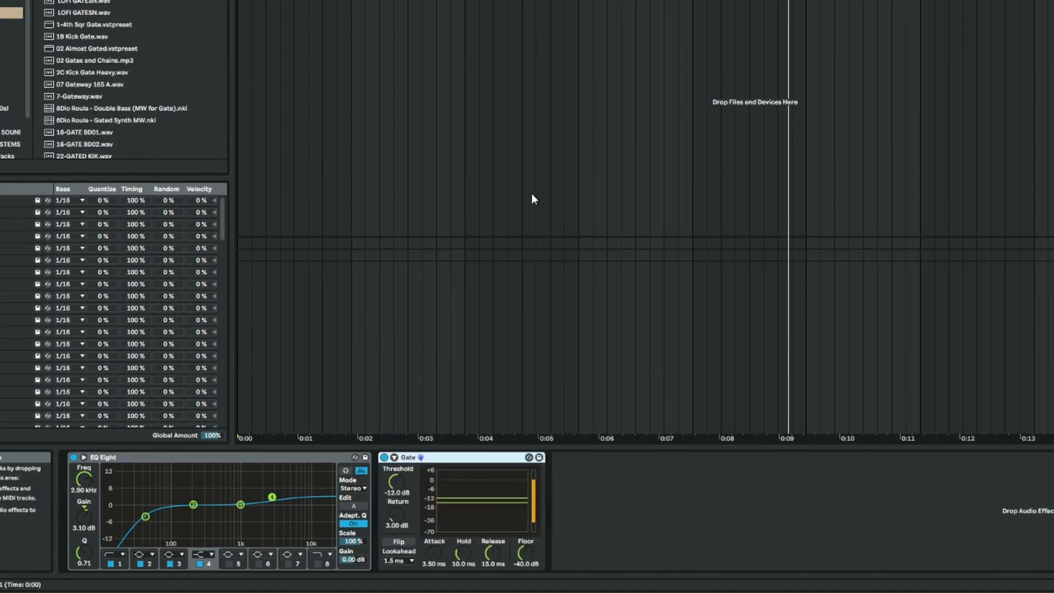
key(space)
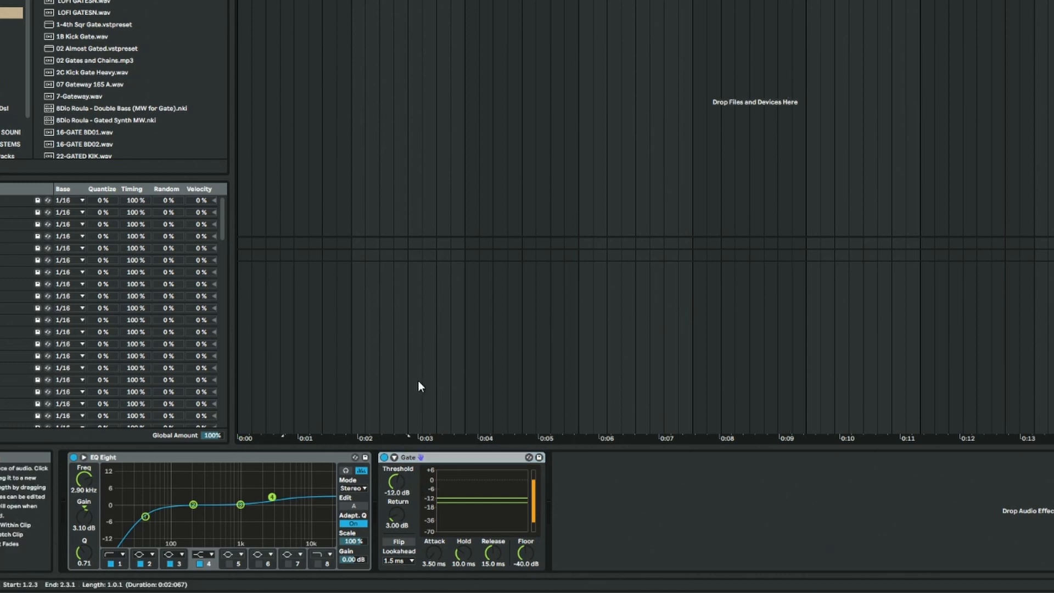
drag(397, 480, 397, 527)
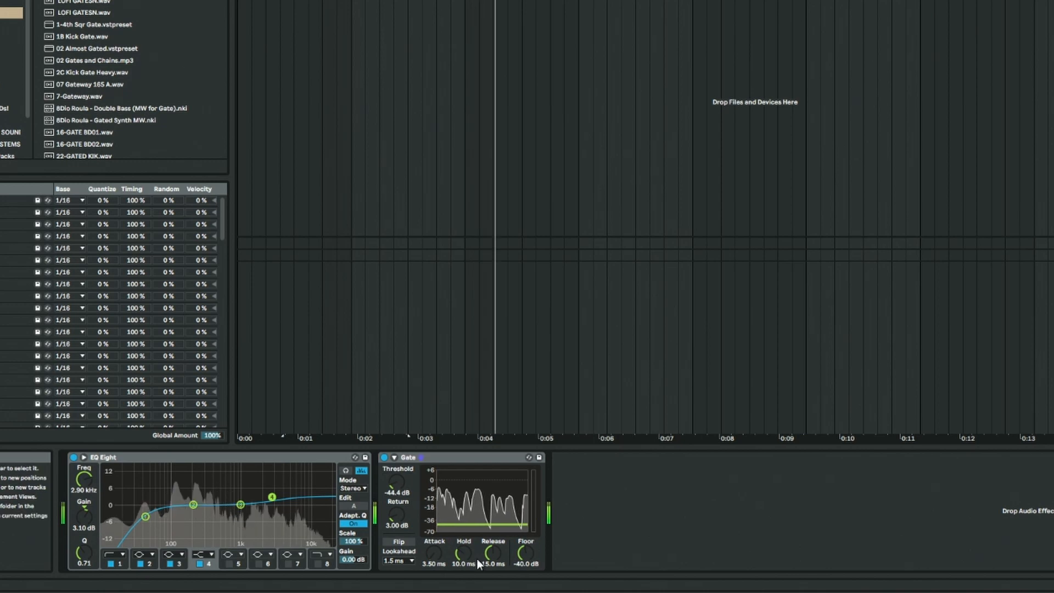
drag(463, 553, 462, 548)
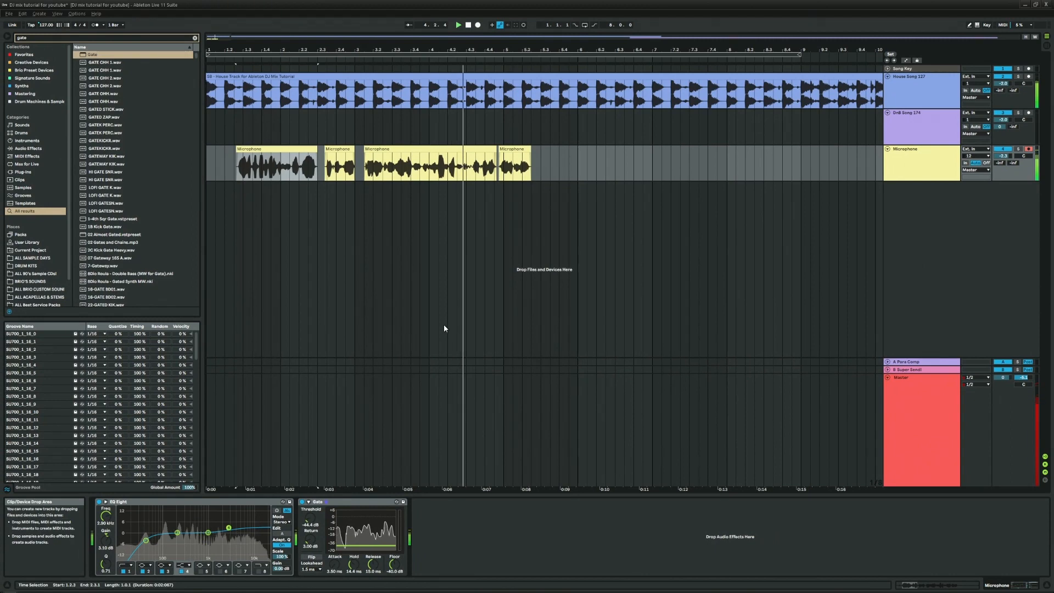
key(space)
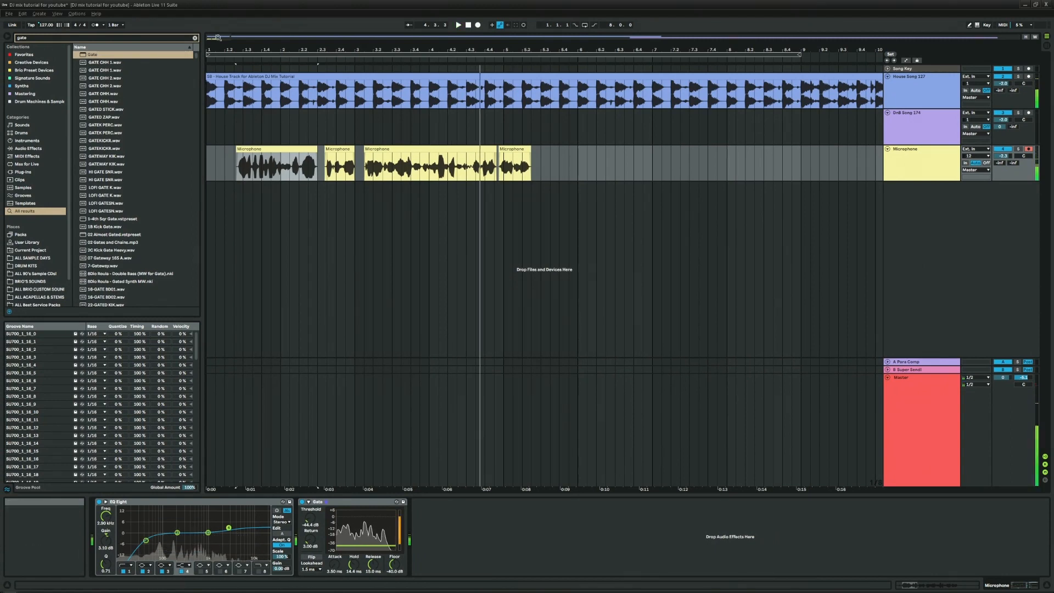
- Turn the grid off and shift the third and fourth Microphone clips slightly earlier to tighten the pauses
drag(525, 50, 561, 52)
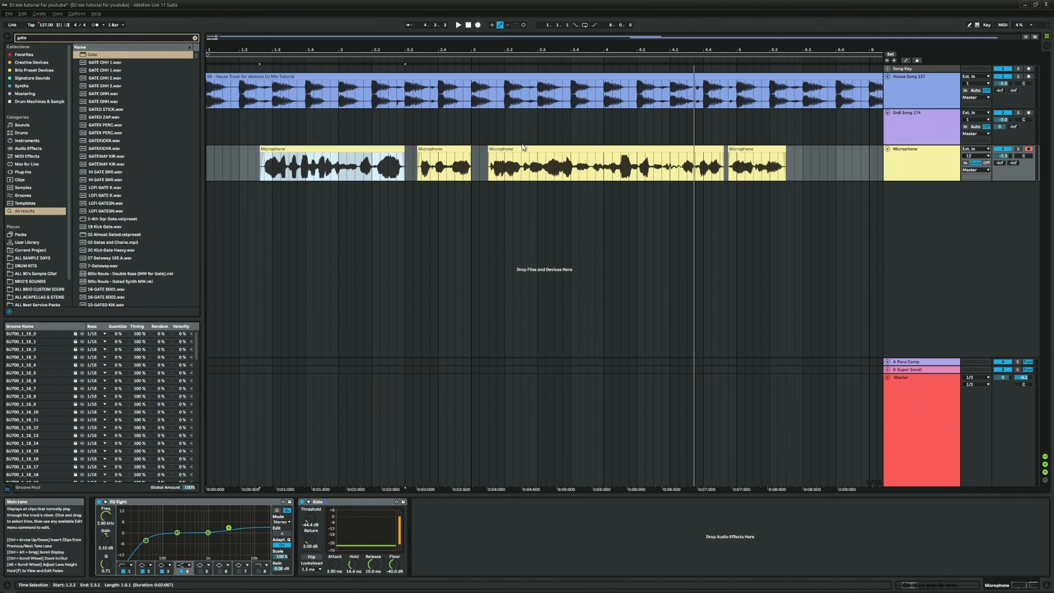
right_click(816, 158)
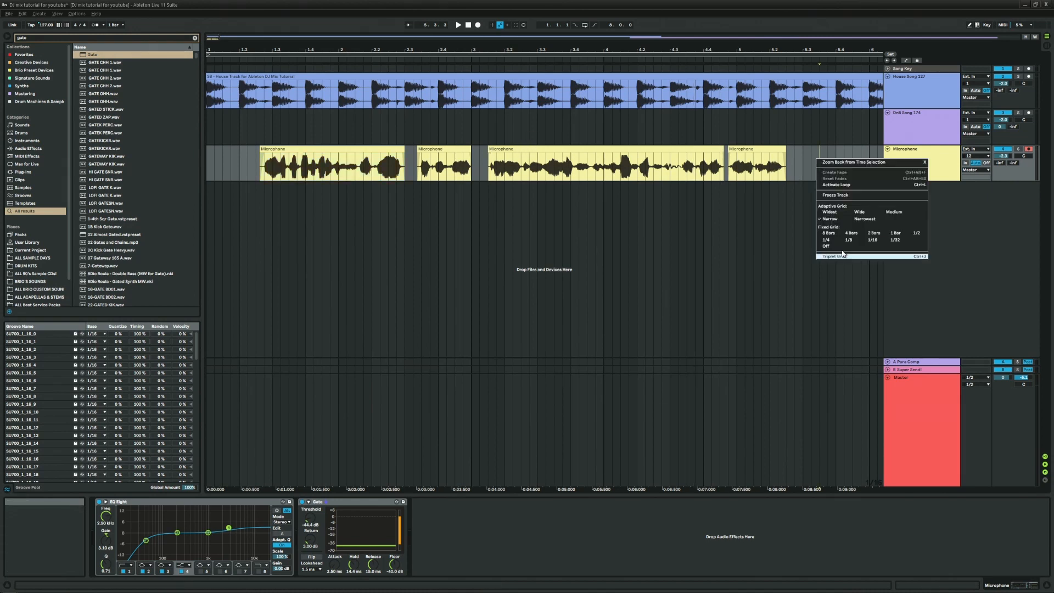
click(839, 246)
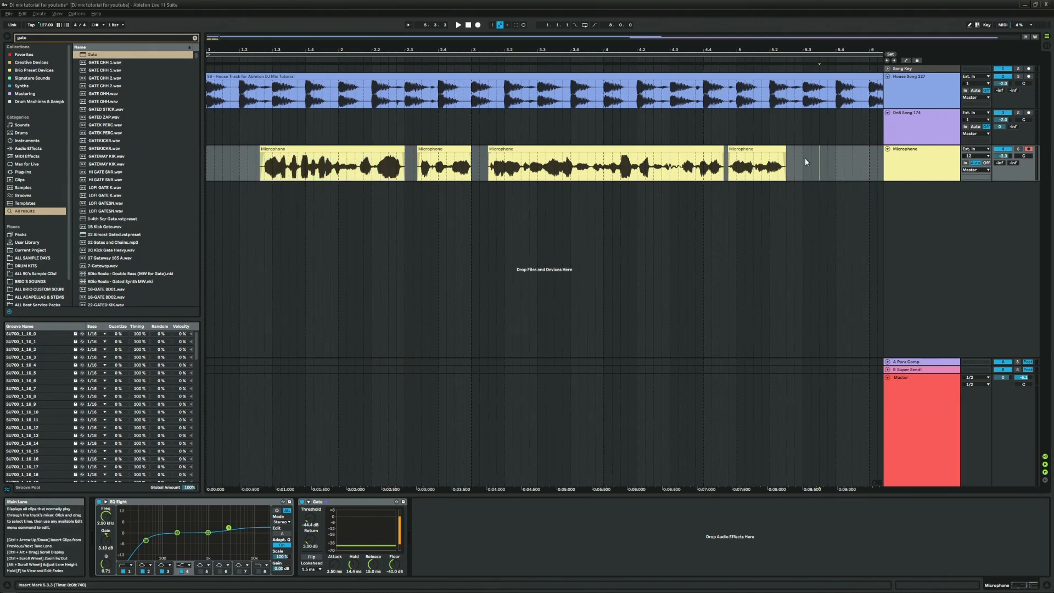
drag(540, 147, 527, 148)
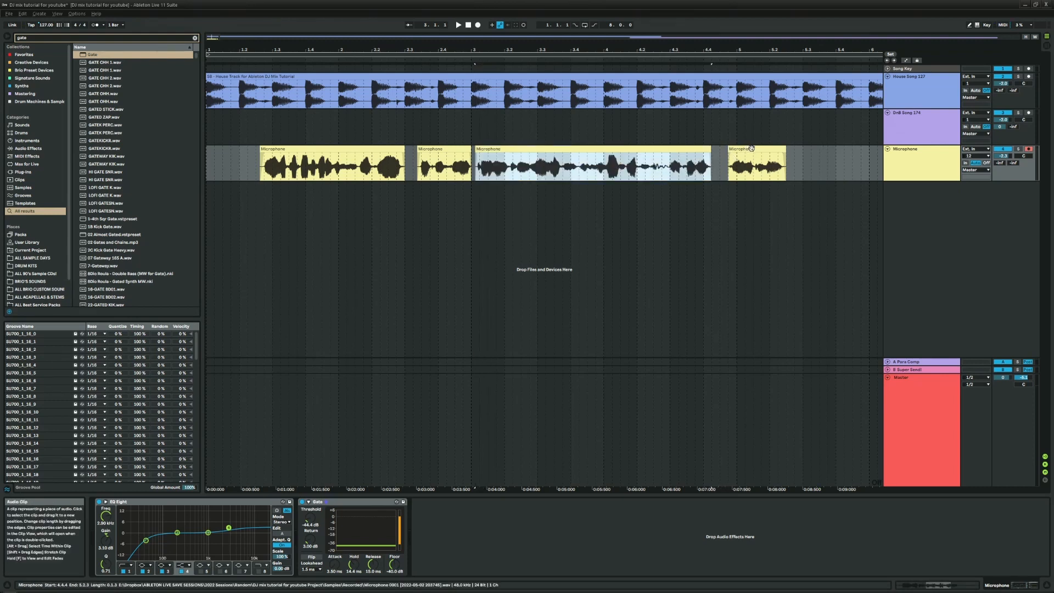
drag(734, 158, 725, 159)
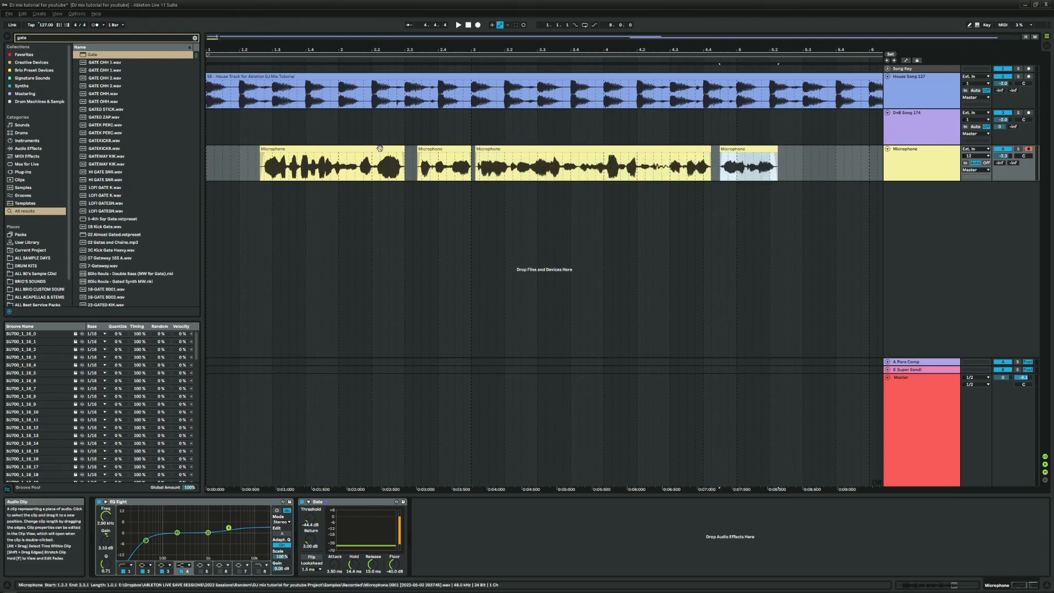
- Audition the voice-over and move the third and fourth Microphone clips up against the clips preceding them
click(295, 149)
key(space)
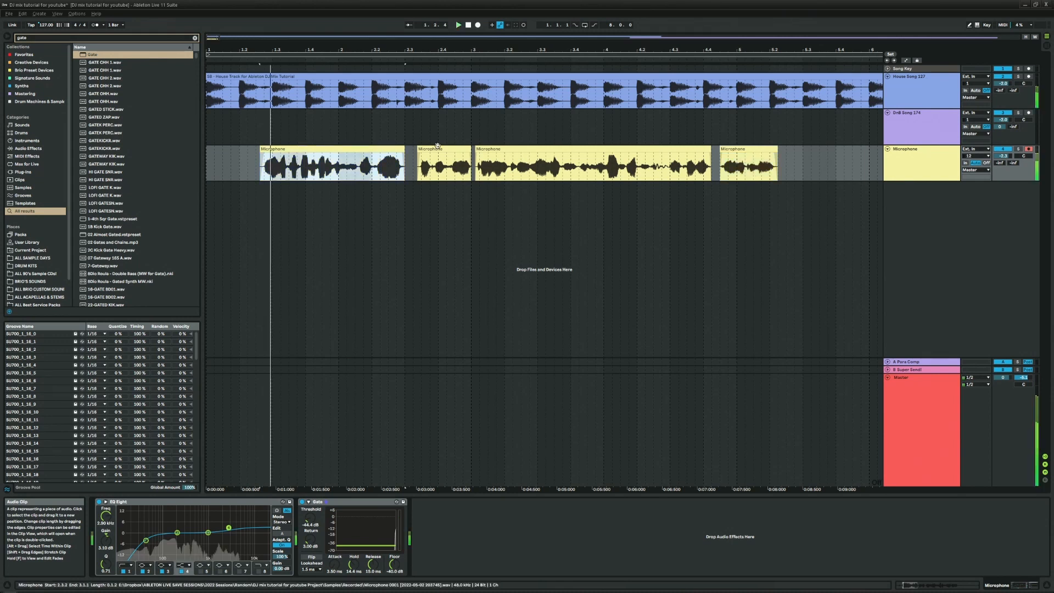
click(496, 154)
drag(496, 153, 495, 152)
click(433, 149)
key(space)
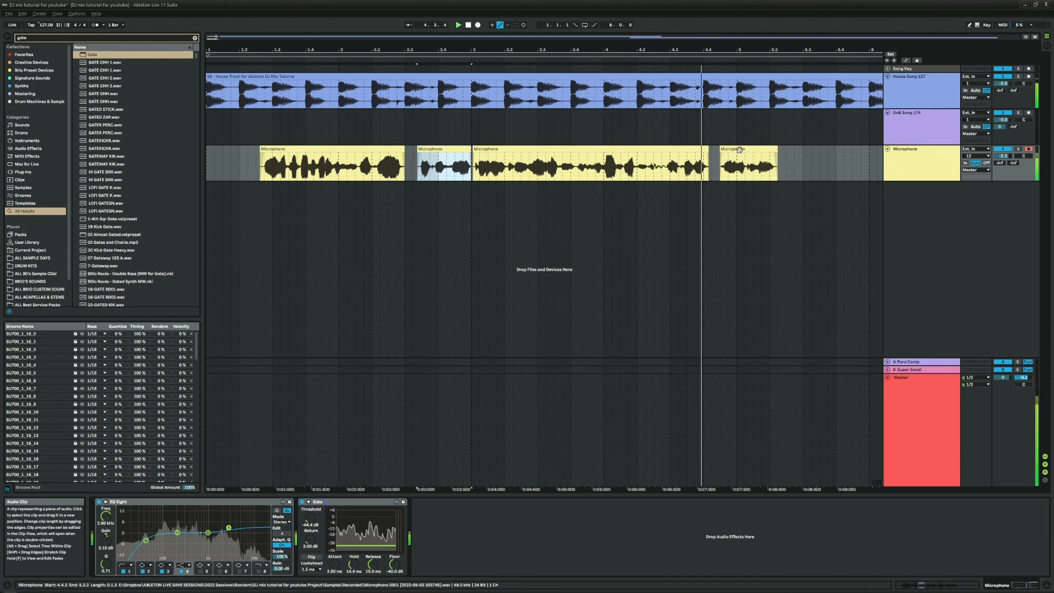
drag(740, 150, 730, 149)
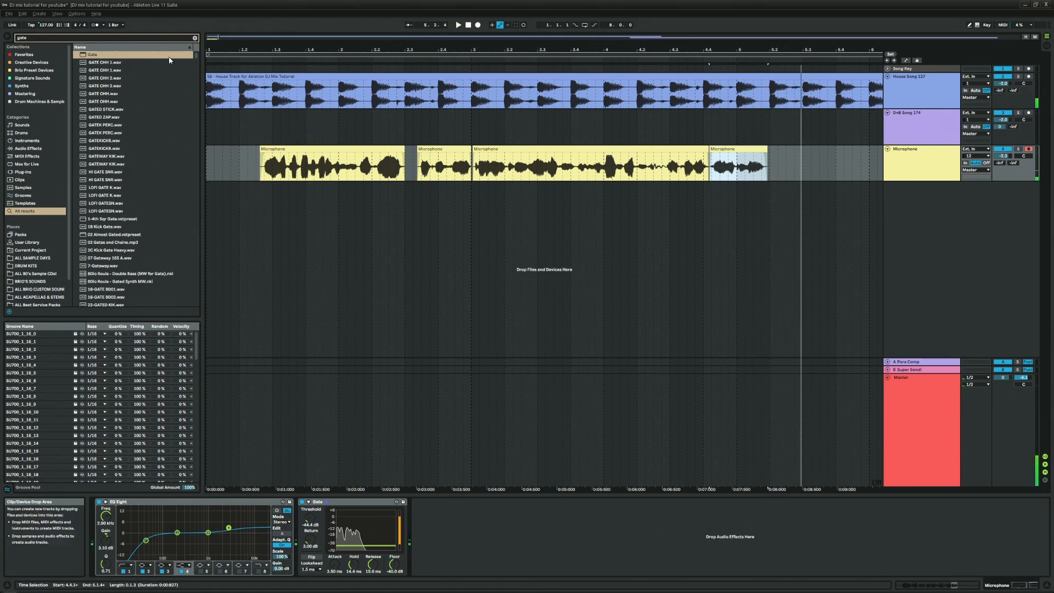
- Group the House Song and DnB Song tracks, name the group Music and colour it white
click(194, 38)
drag(236, 37, 304, 25)
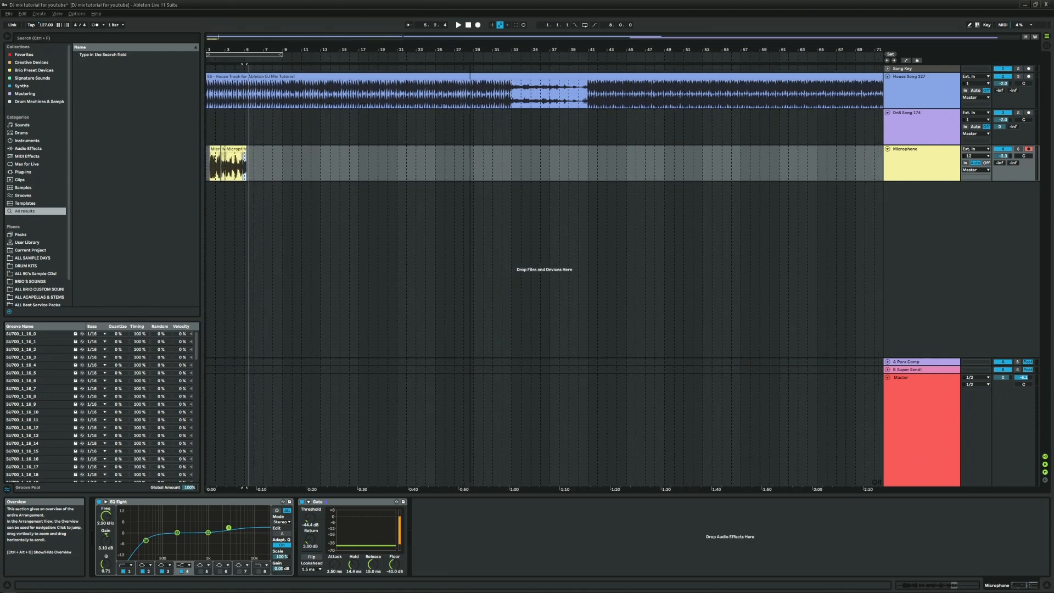
click(918, 127)
click(917, 90)
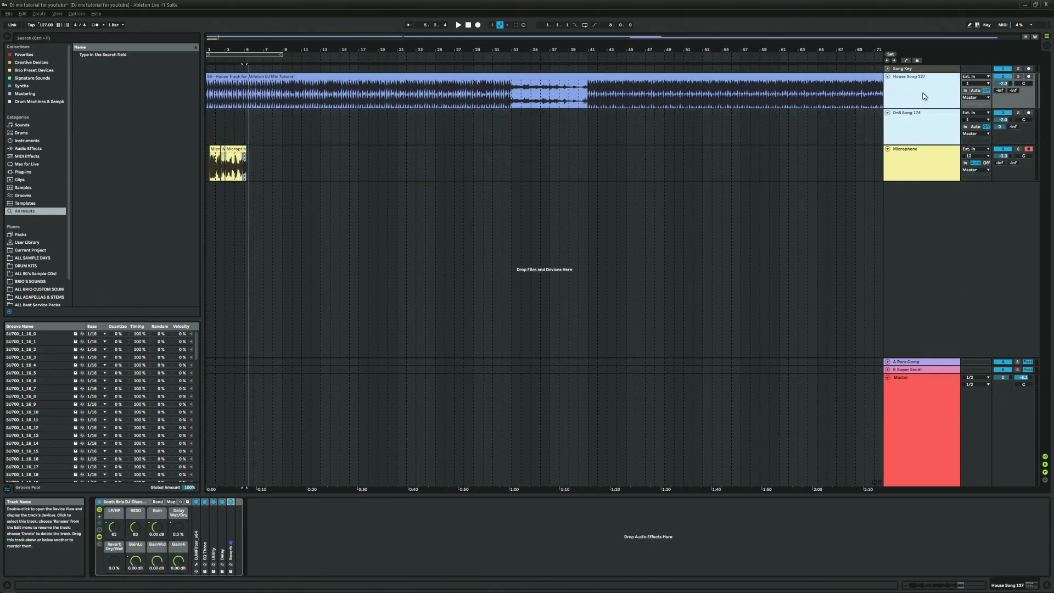
key(ctrl+g)
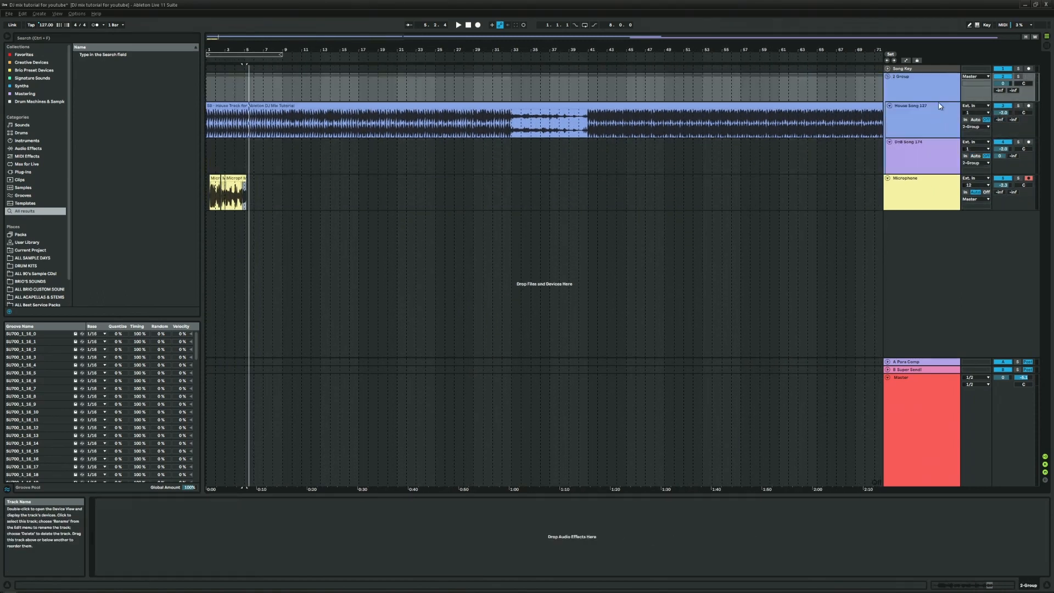
right_click(924, 83)
click(1020, 223)
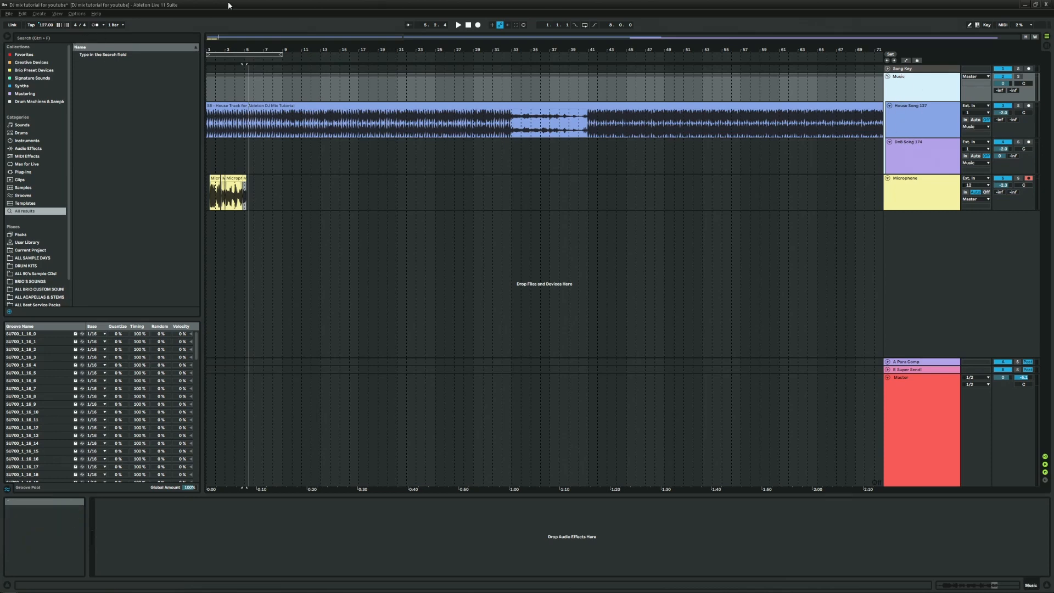
- Add a Compressor to the Music group and enable its sidechain with the Microphone track as the audio source
key(ctrl+f)
text(compres)
key(Return)
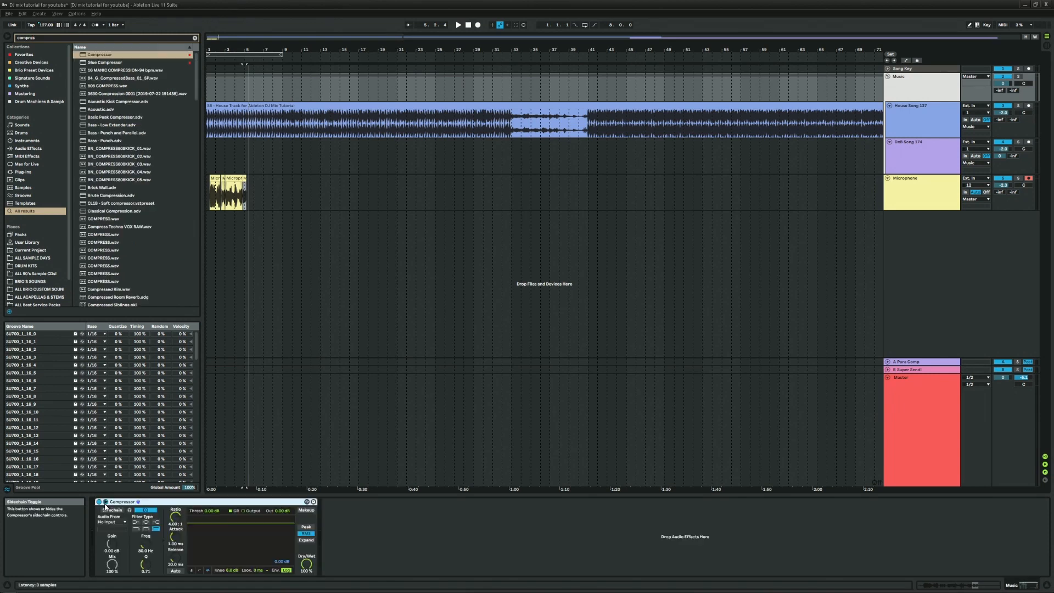
click(106, 502)
click(106, 502)
click(115, 511)
click(119, 522)
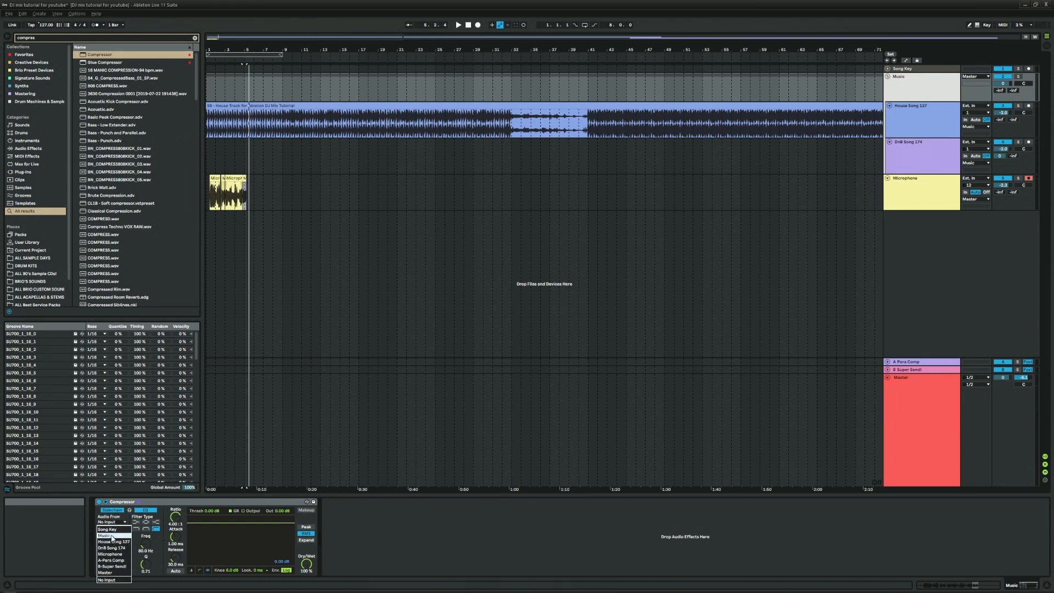
click(115, 555)
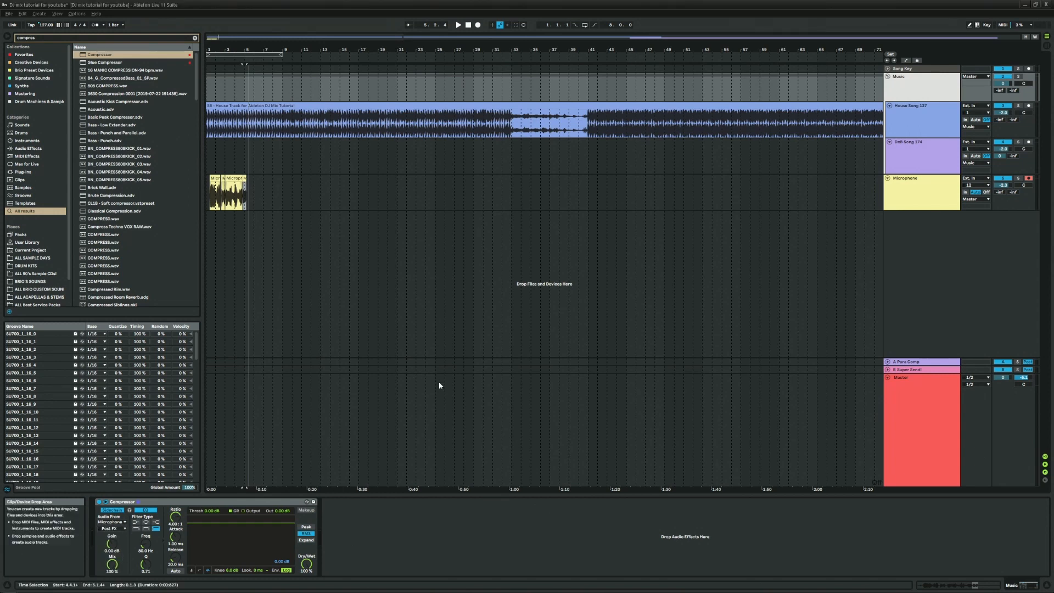
- Play the voice-over over the music and set the Music Compressor's threshold to -38.1 dB and its ratio to about 1.4:1
scroll(233, 407, up, 5)
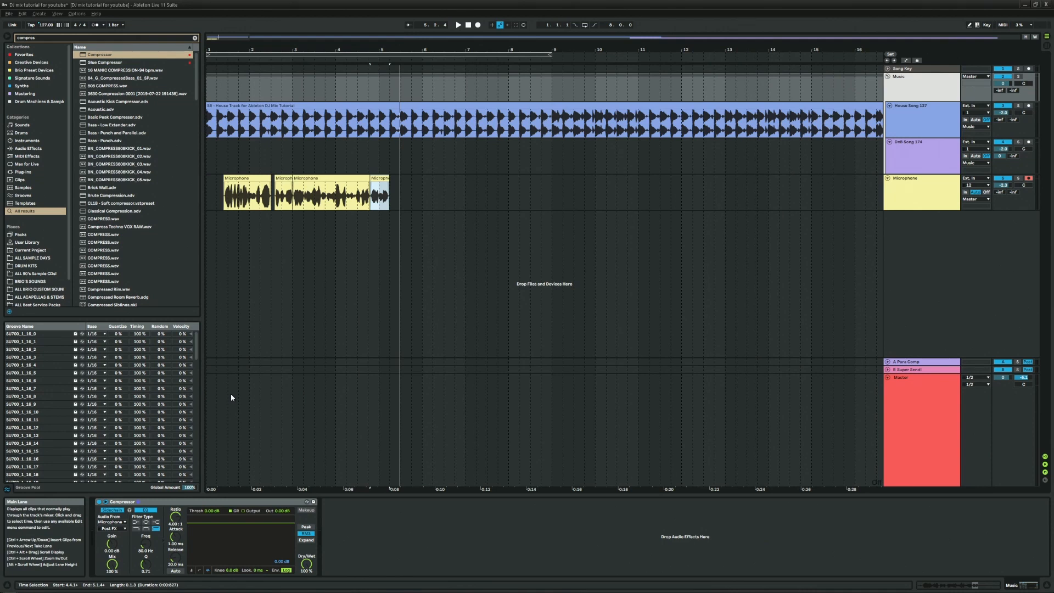
key(space)
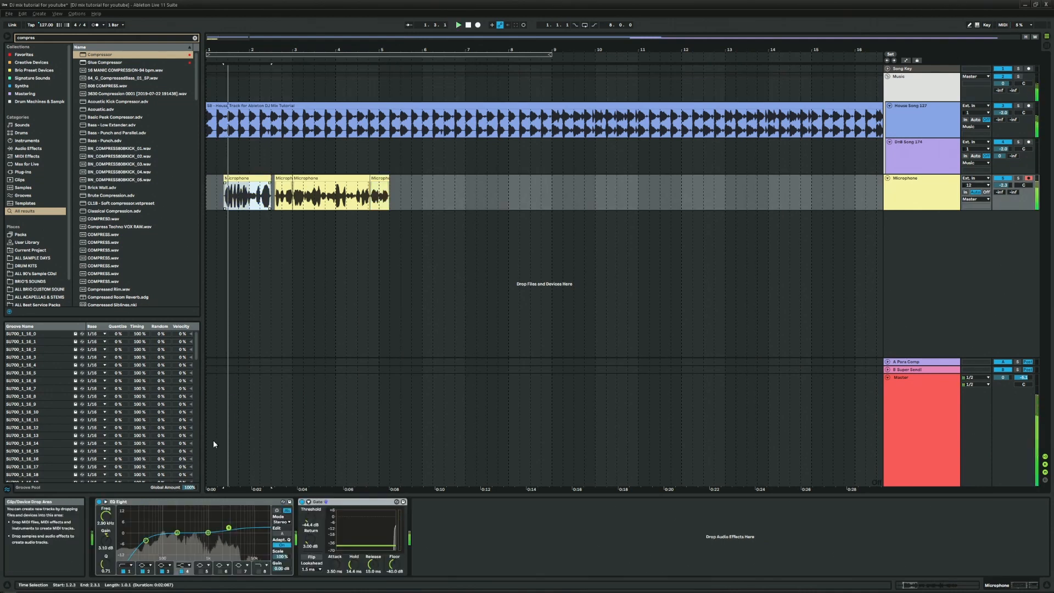
click(915, 91)
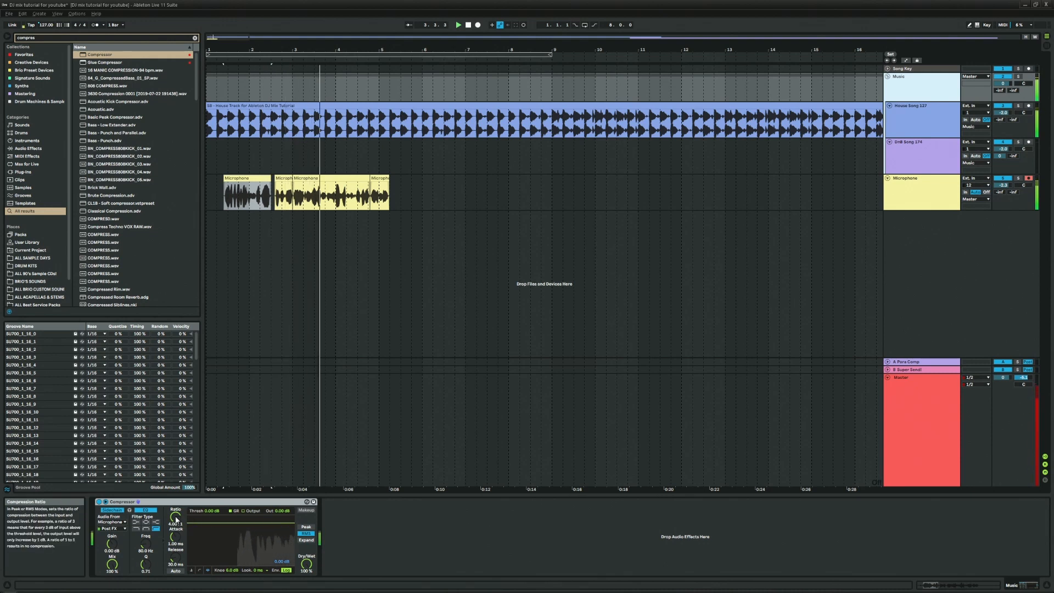
drag(241, 523, 242, 545)
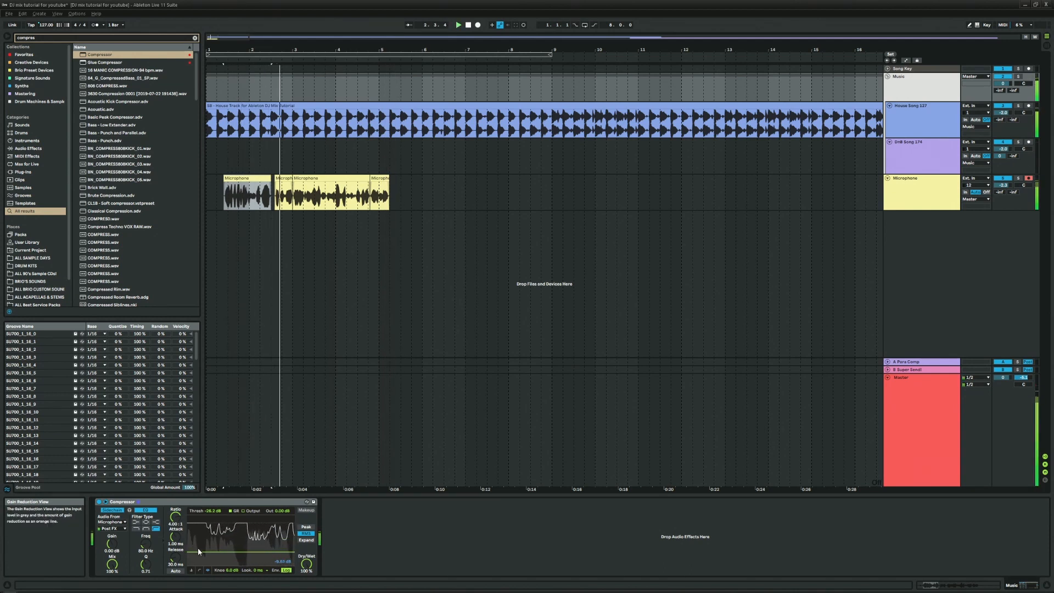
drag(198, 548, 197, 554)
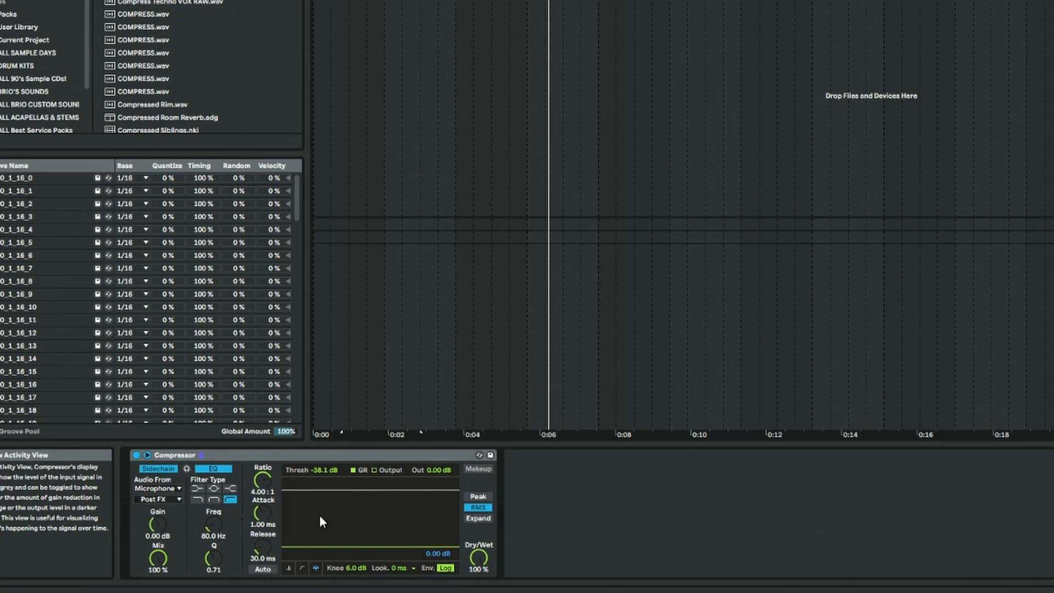
click(315, 568)
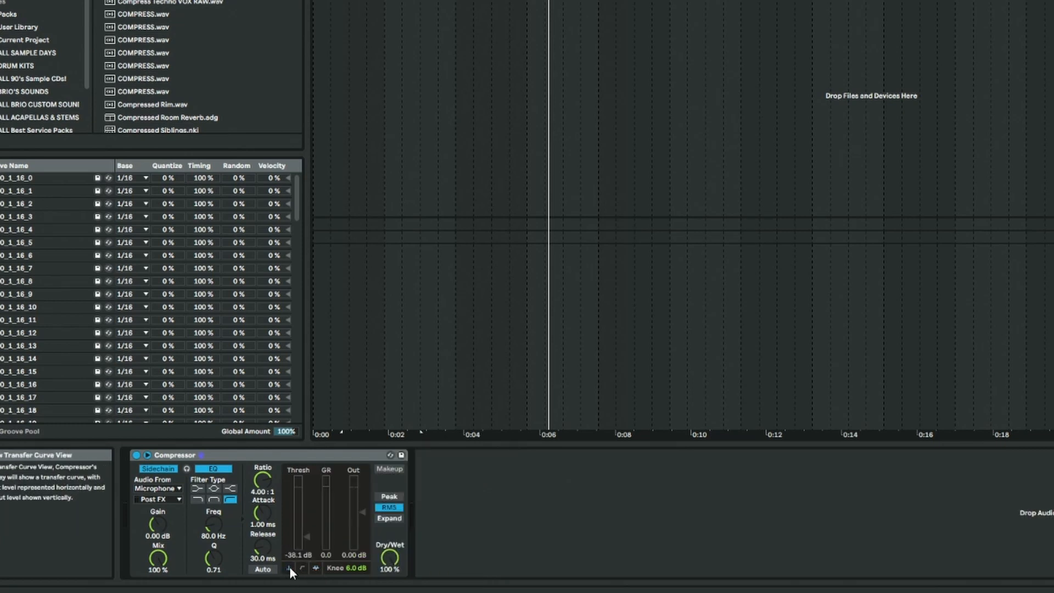
click(315, 569)
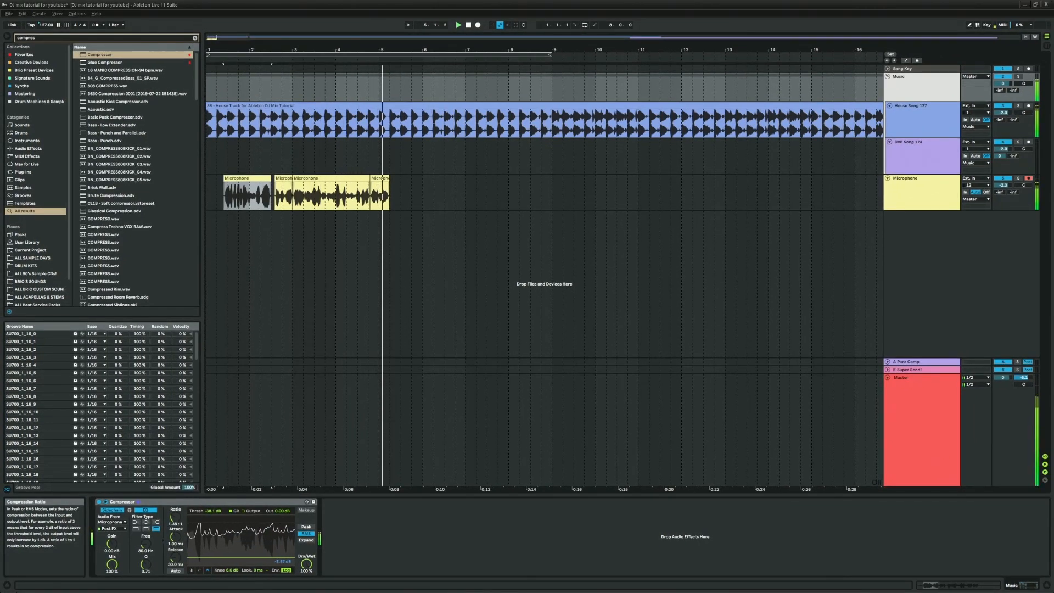
key(space)
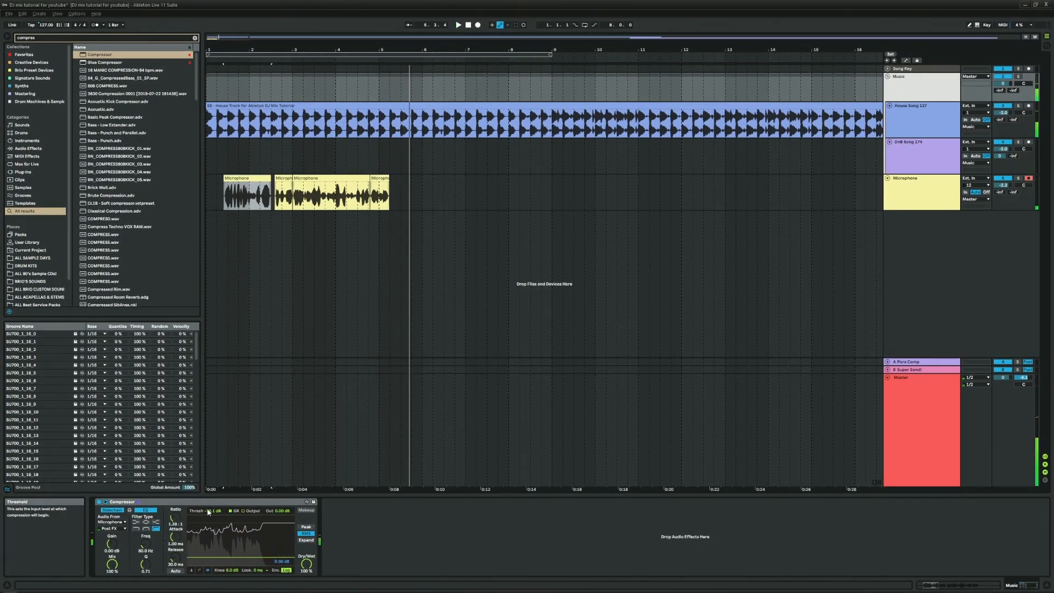
- Add a Limiter to the Master track with 3.80 dB of gain
drag(391, 50, 391, 6)
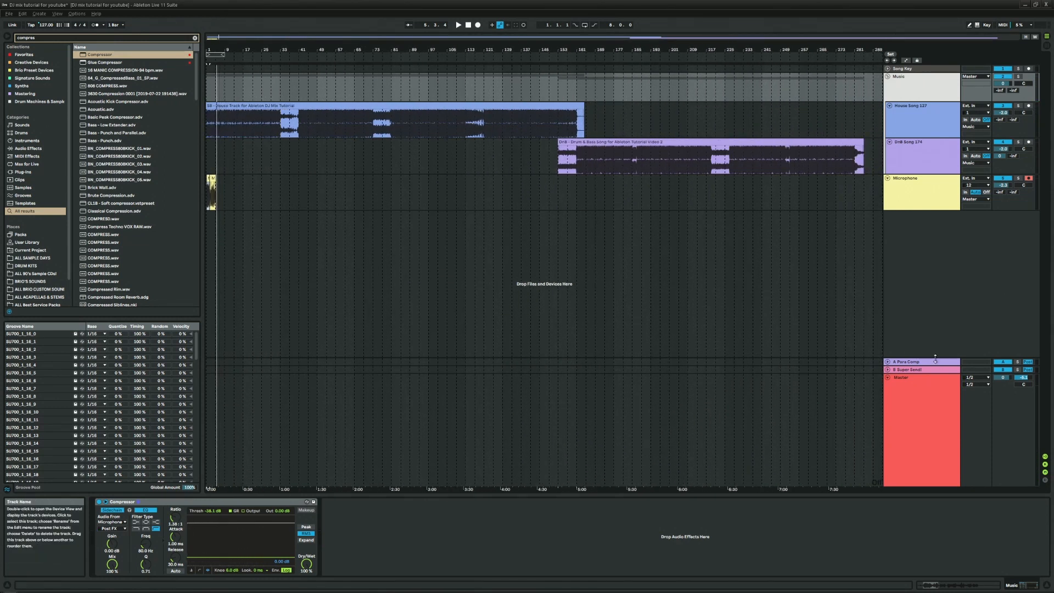
click(909, 401)
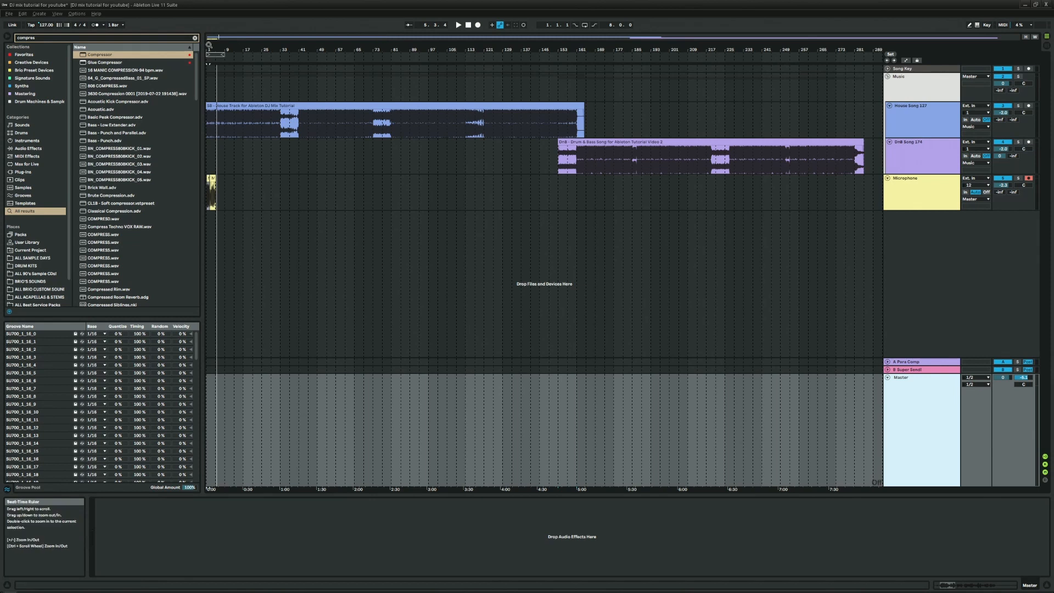
click(194, 38)
text(limiter)
key(Return)
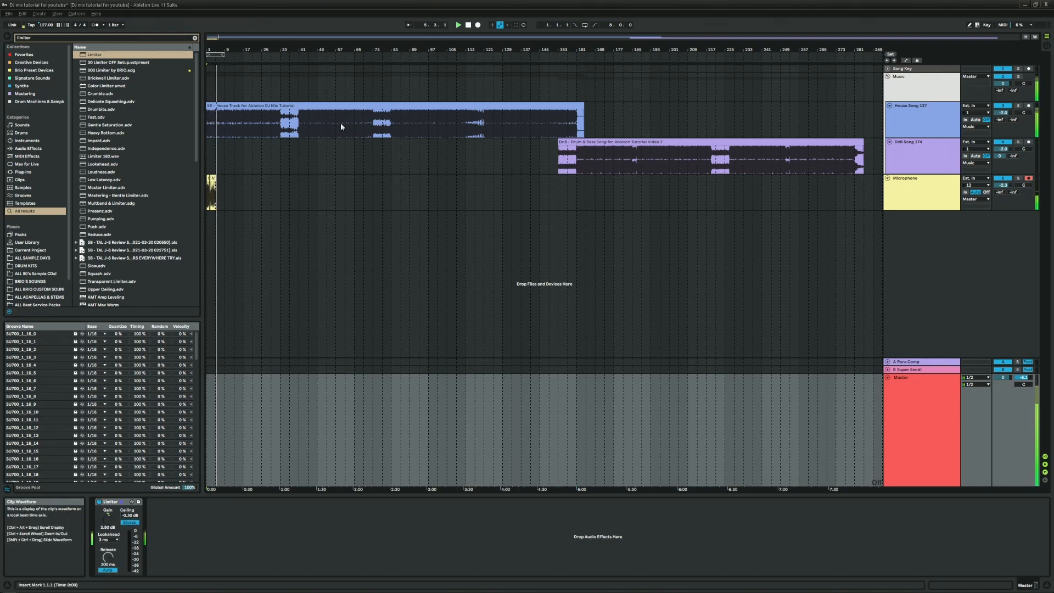
- Audition the middle of the house song through the Limiter and set the arrangement grid to a fixed 4 bars
click(367, 60)
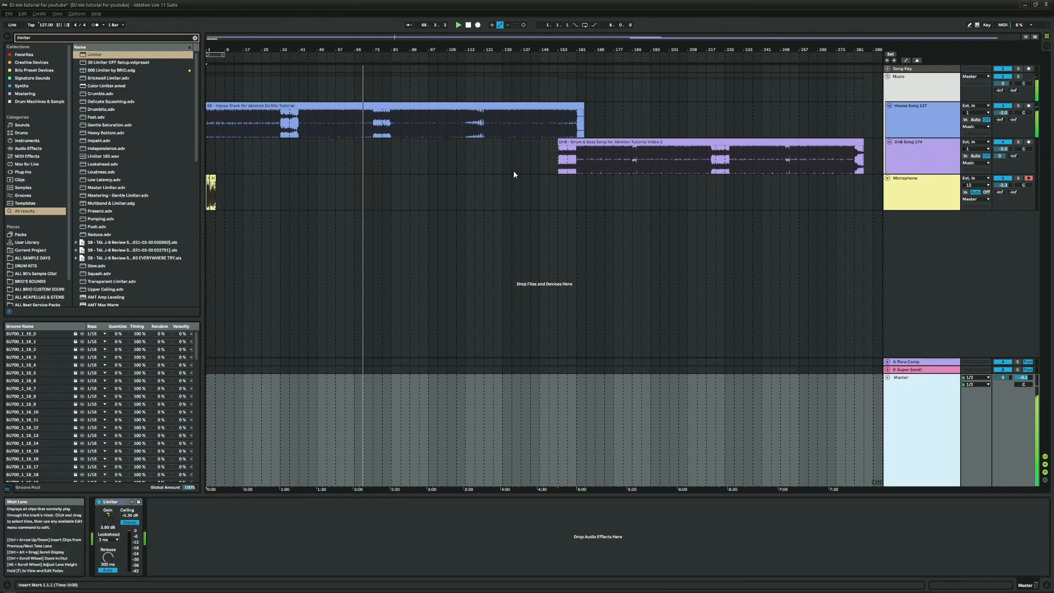
right_click(575, 208)
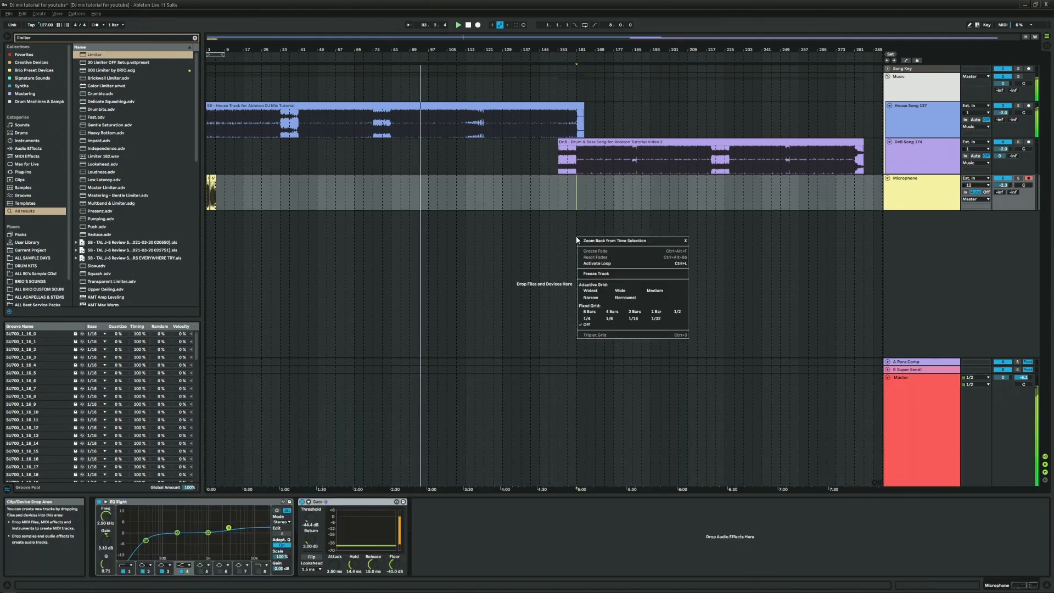
click(610, 311)
- Lower the Master Limiter's gain to 2.30 dB during the drum & bass song and jump playback back to the house song
click(903, 400)
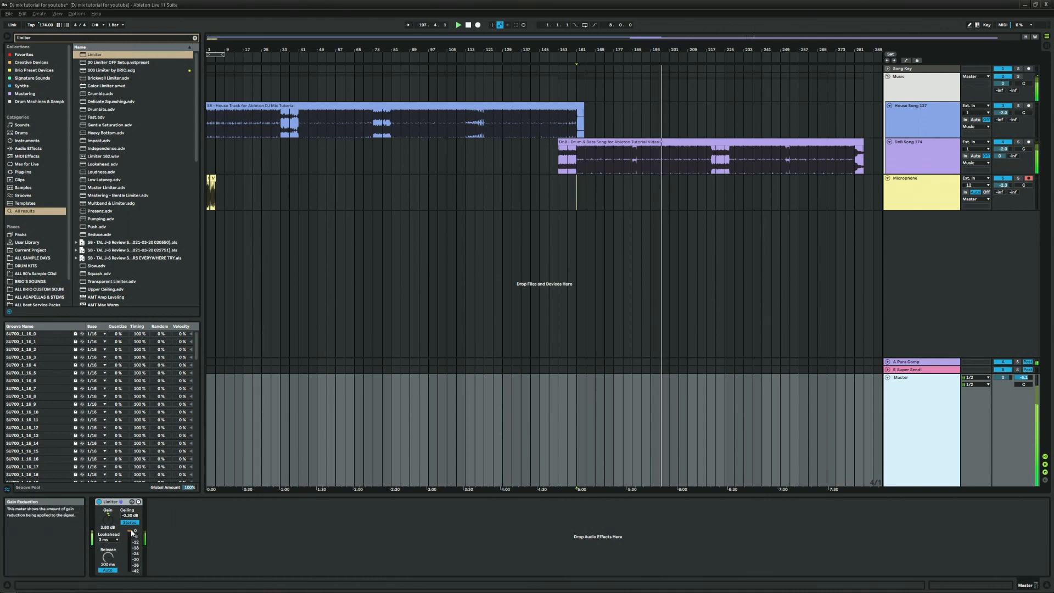
click(108, 521)
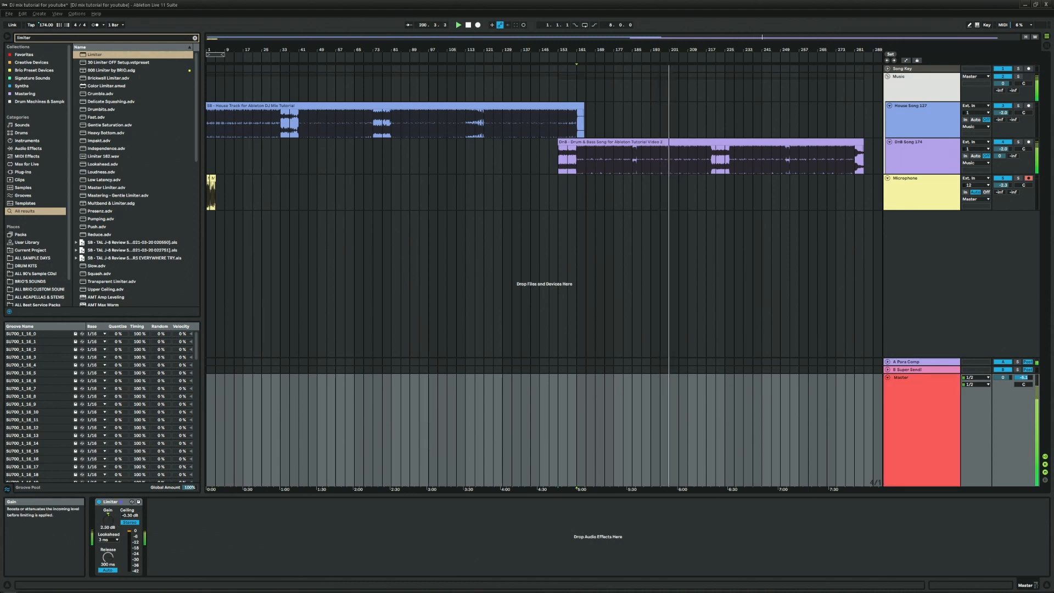
click(412, 61)
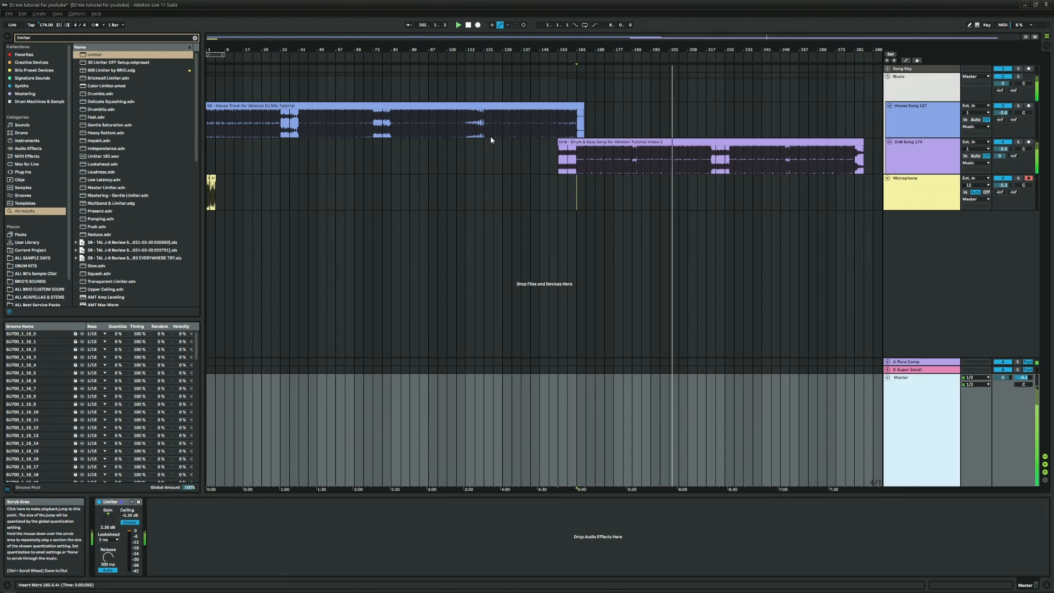